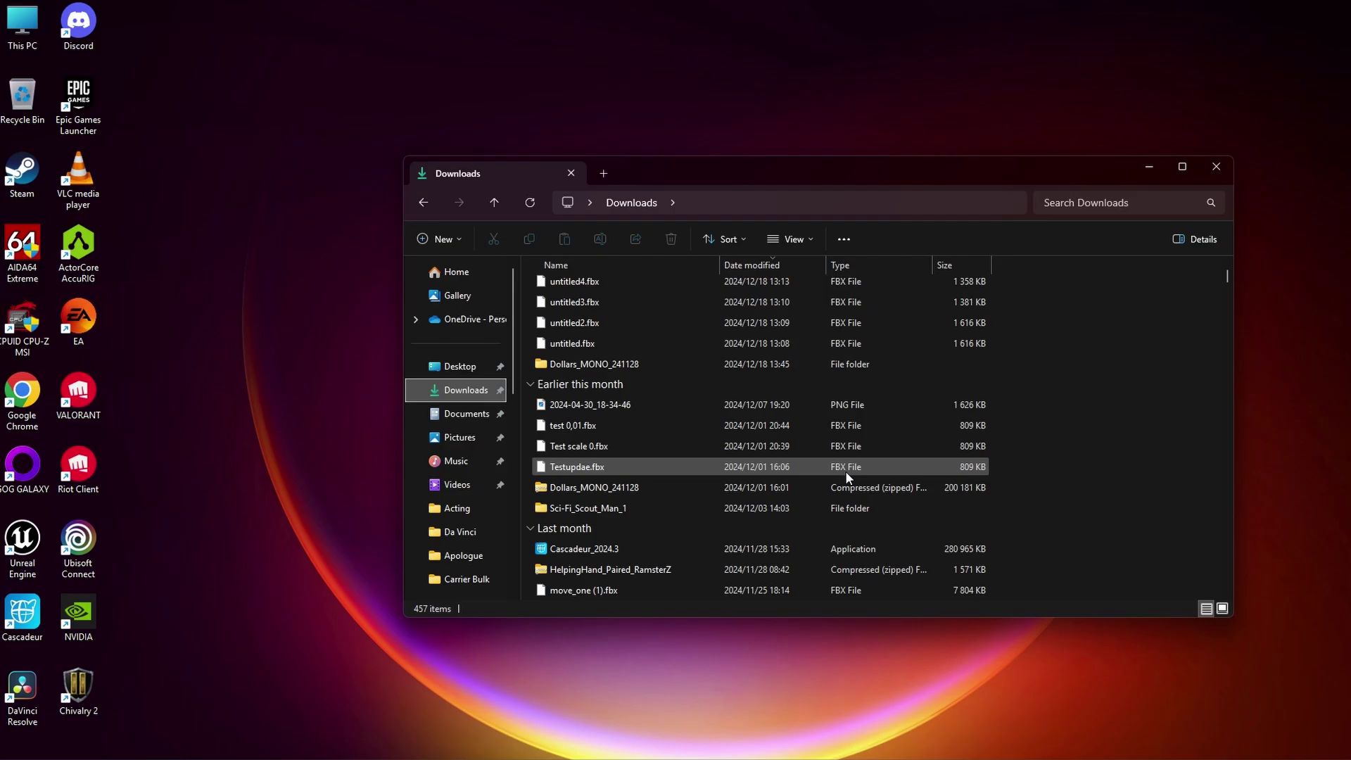
Step: Launch Dollars_MONO.exe from Downloads/Dollars_MONO_241128 and open its Options dialog
{"action": "double_click", "coordinate": [603, 369]}
{"action": "scroll", "coordinate": [623, 444], "scroll_direction": "down", "scroll_amount": 3}
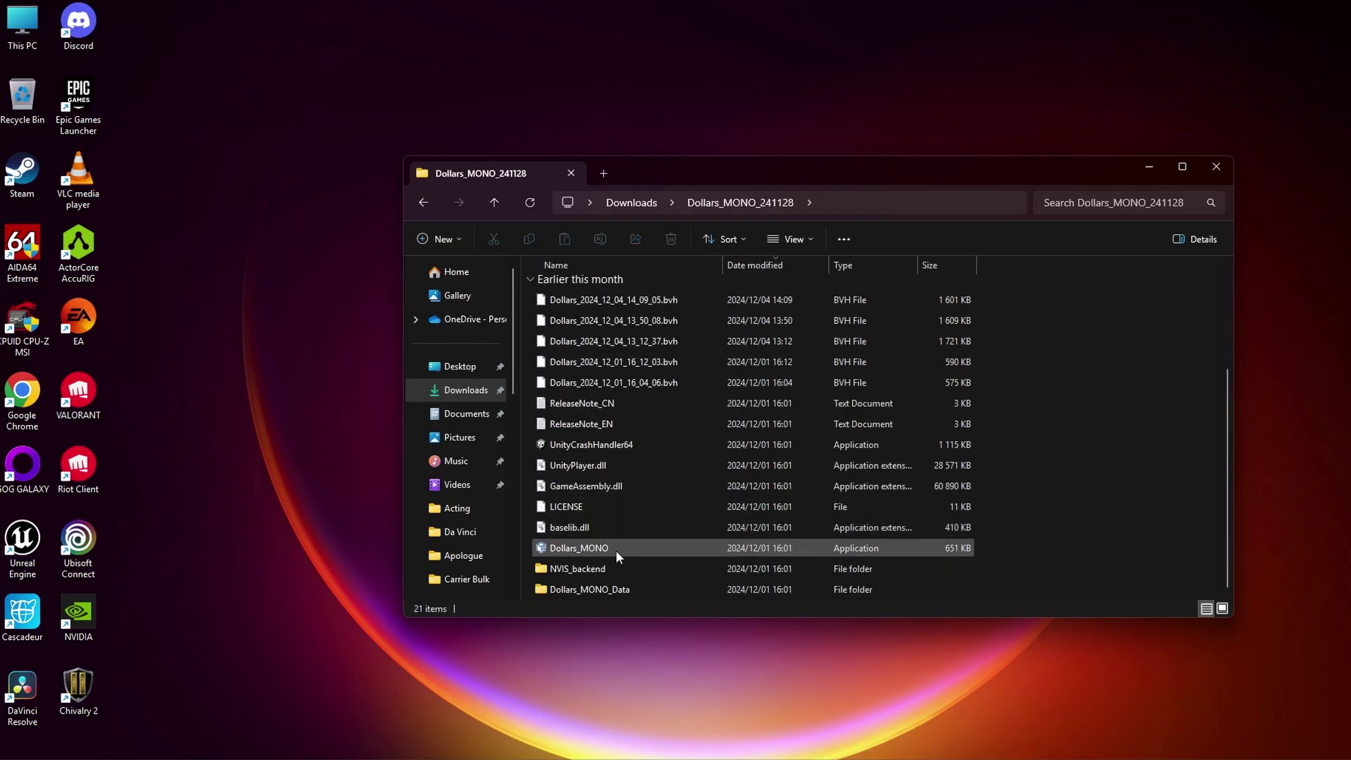
{"action": "double_click", "coordinate": [662, 547]}
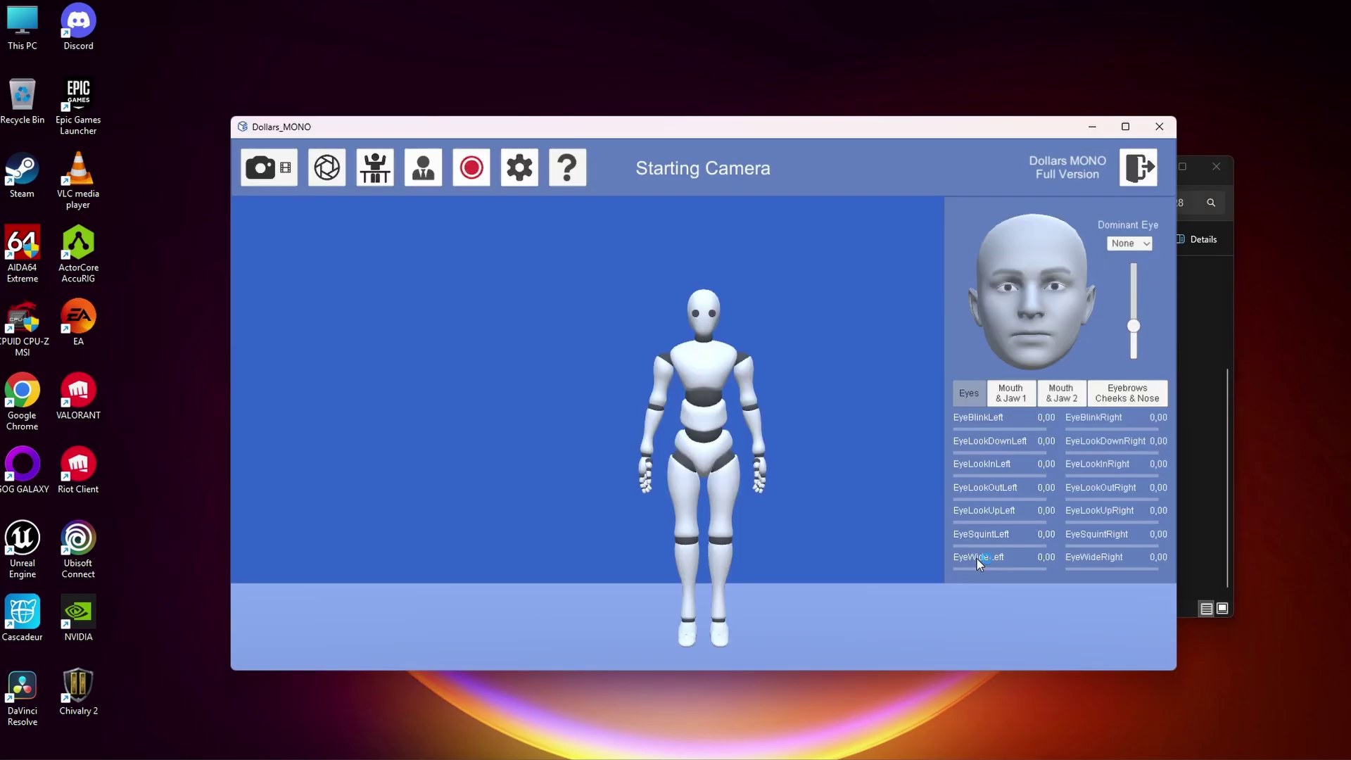
{"action": "left_click", "coordinate": [519, 167]}
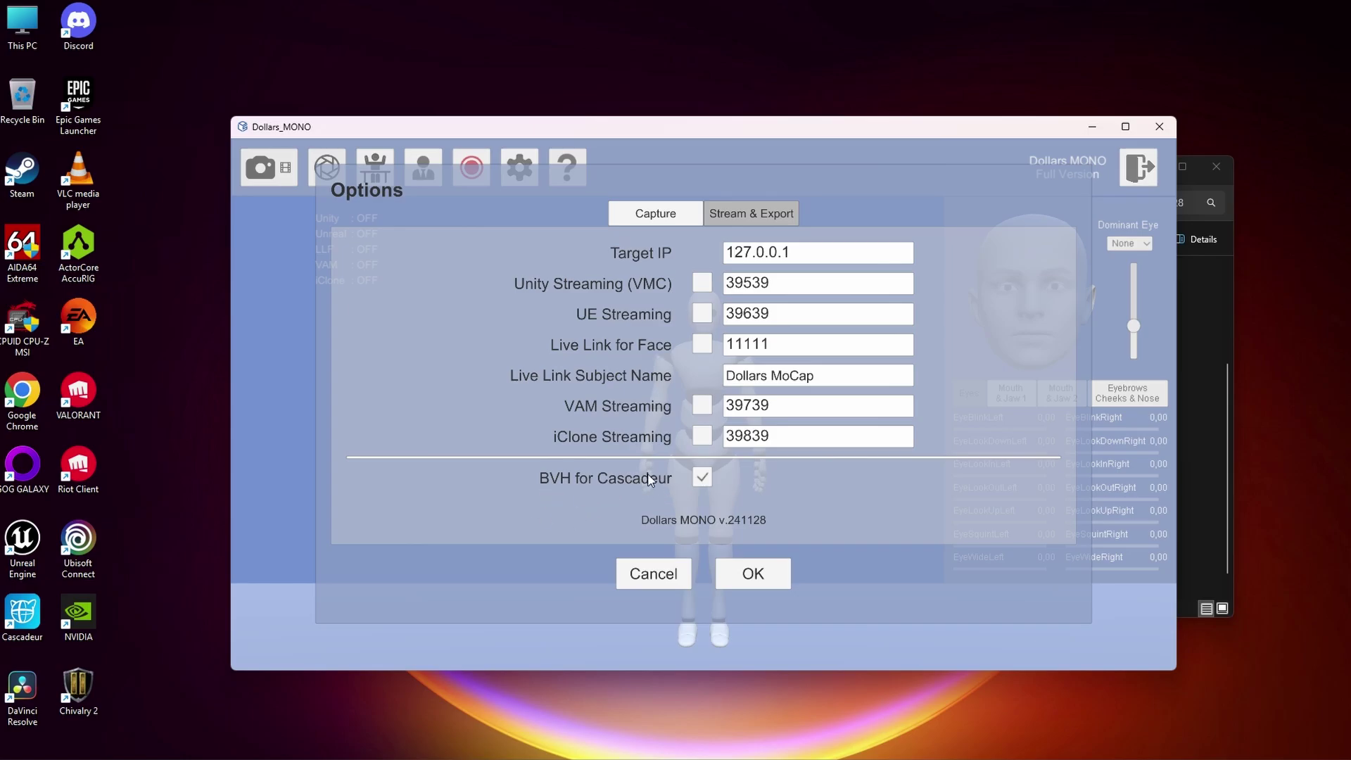
Step: Confirm Options with BVH for Cascadeur enabled, then close Dollars MONO and File Explorer
{"action": "left_click", "coordinate": [752, 567]}
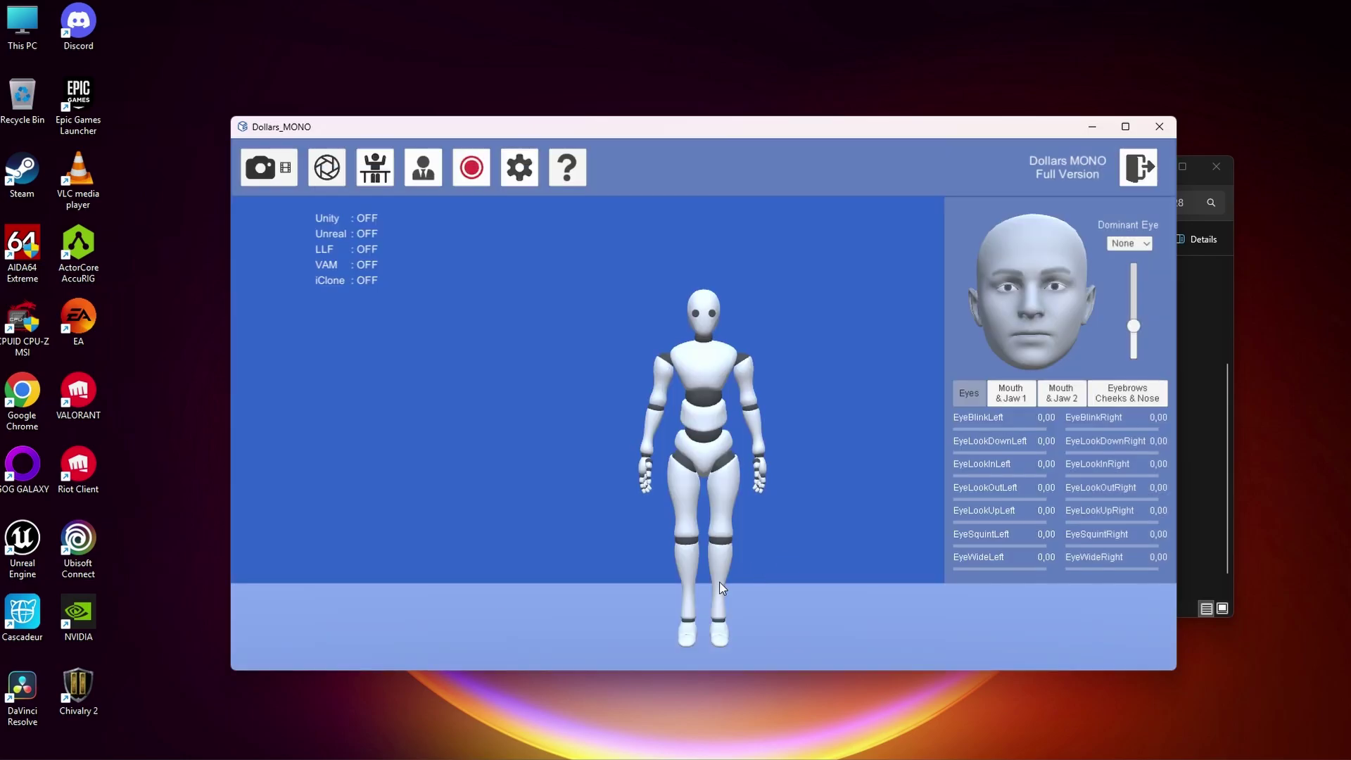
{"action": "left_click", "coordinate": [1159, 127]}
{"action": "left_click", "coordinate": [1216, 167]}
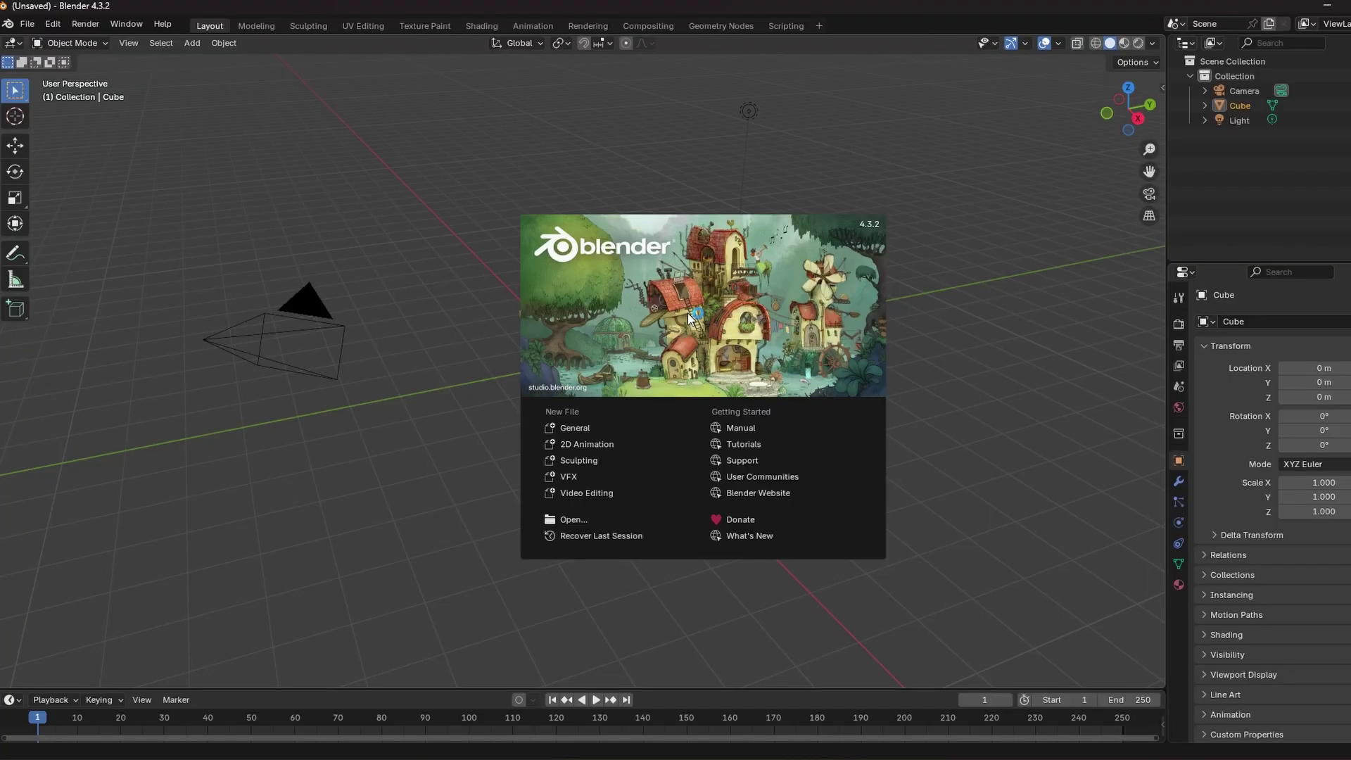
Step: Delete the default Cube, Camera and Light from the Blender scene
{"action": "left_click", "coordinate": [352, 373]}
{"action": "left_click", "coordinate": [289, 347], "text": "shift"}
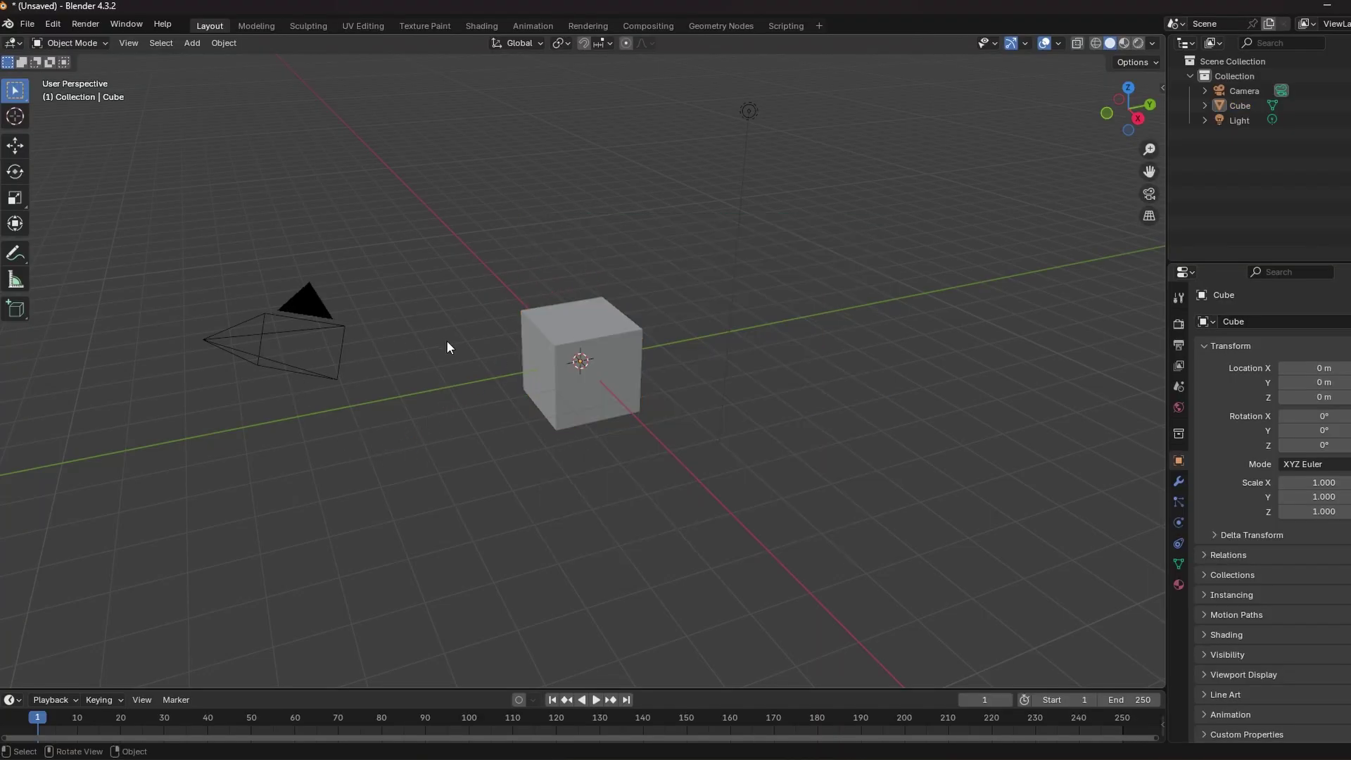
{"action": "key", "text": "Delete"}
{"action": "left_click", "coordinate": [749, 113]}
{"action": "key", "text": "Delete"}
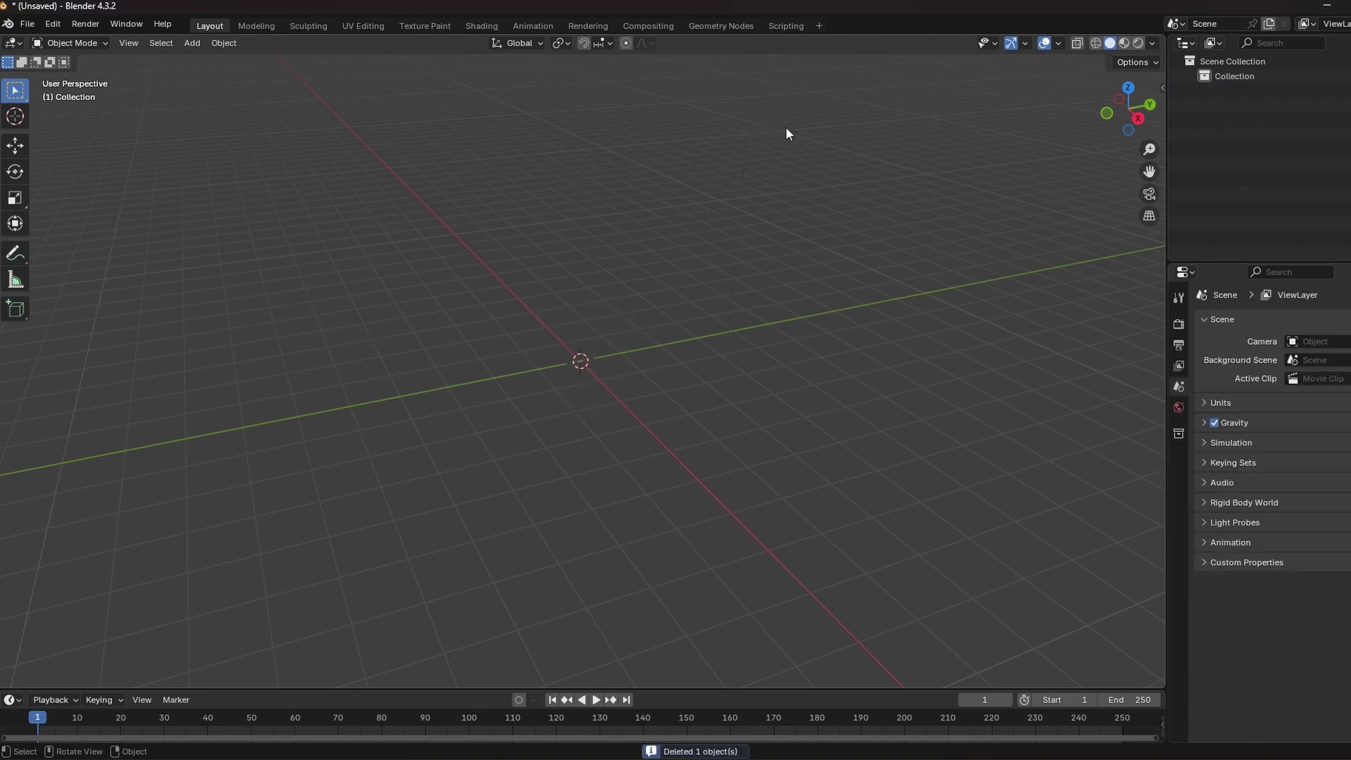
Step: Pick Dollars_2024_12_18_13_01_47.bvh in Downloads/Dollars_MONO_241128 for Motion Capture (.bvh) import
{"action": "left_click", "coordinate": [32, 22]}
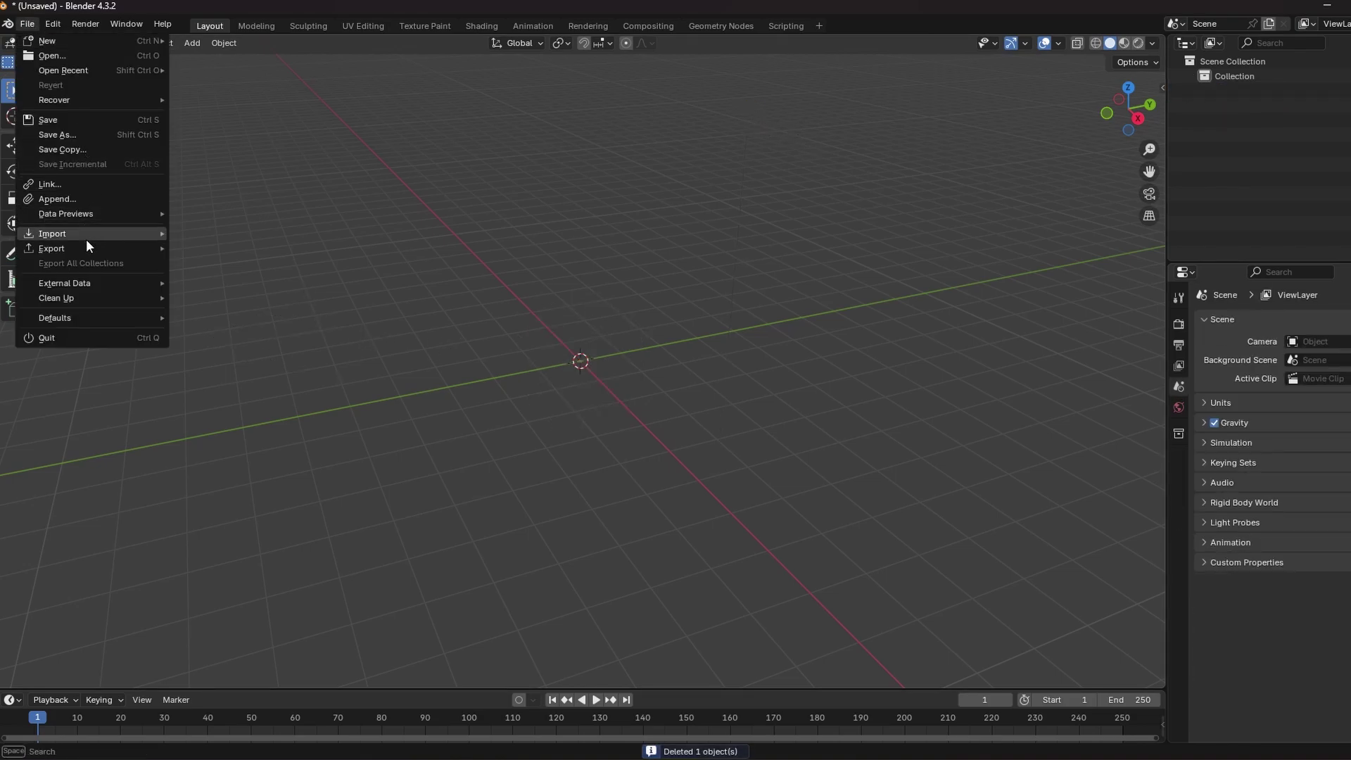
{"action": "mouse_move", "coordinate": [99, 237]}
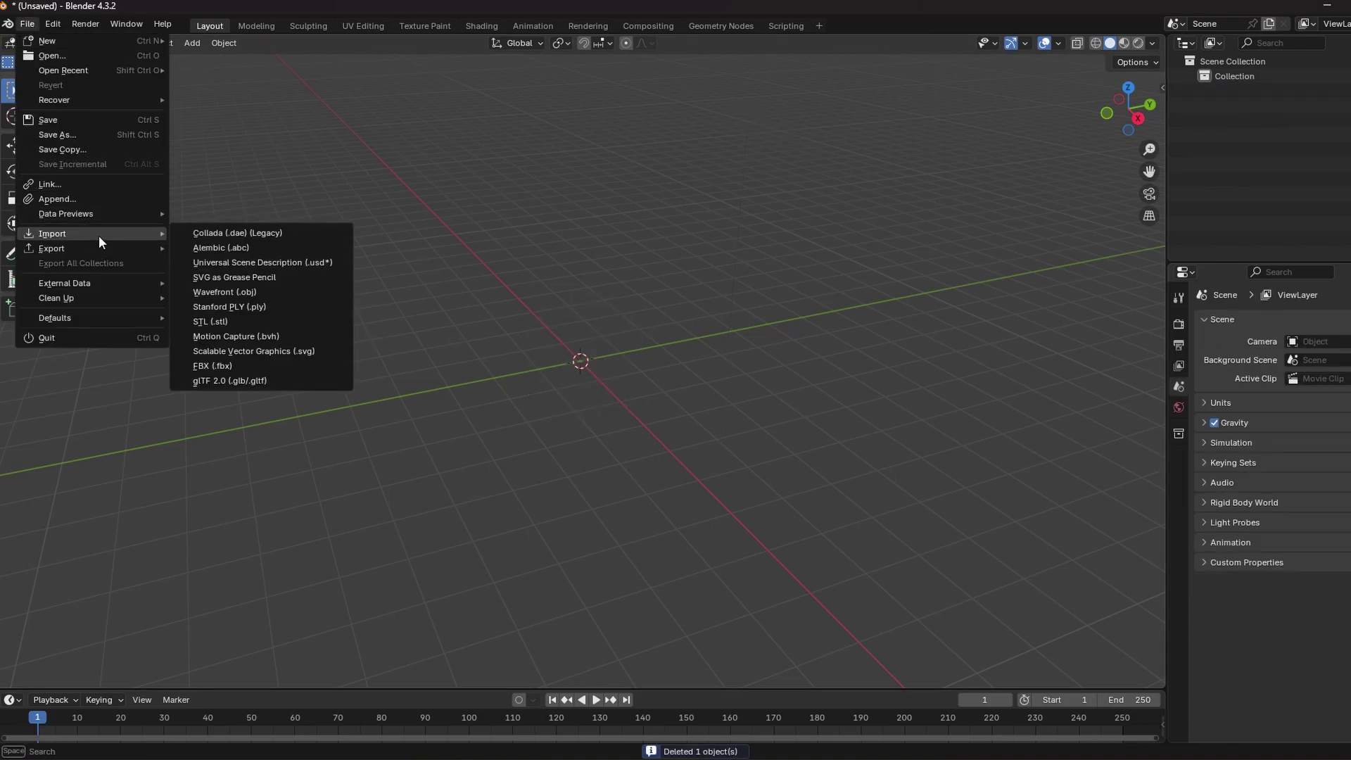
{"action": "left_click", "coordinate": [255, 337]}
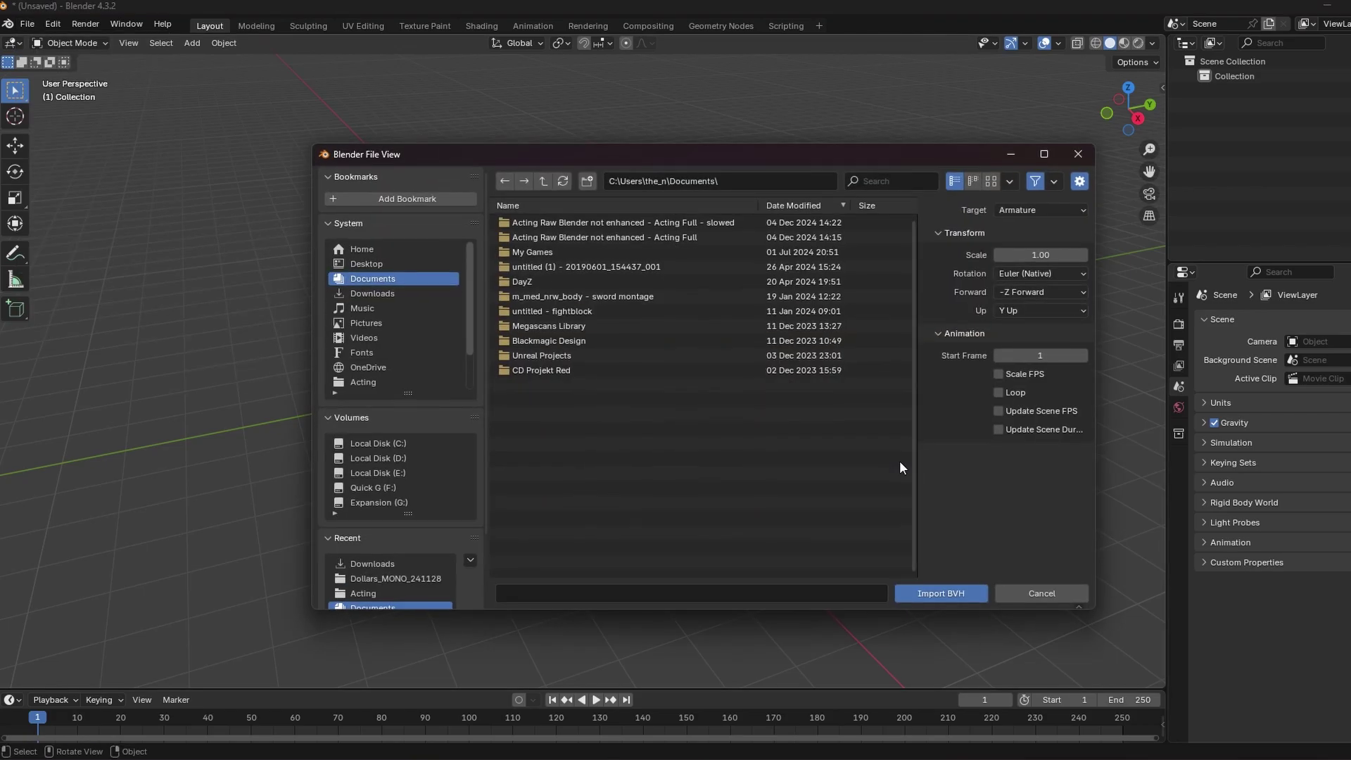
{"action": "left_click", "coordinate": [364, 292]}
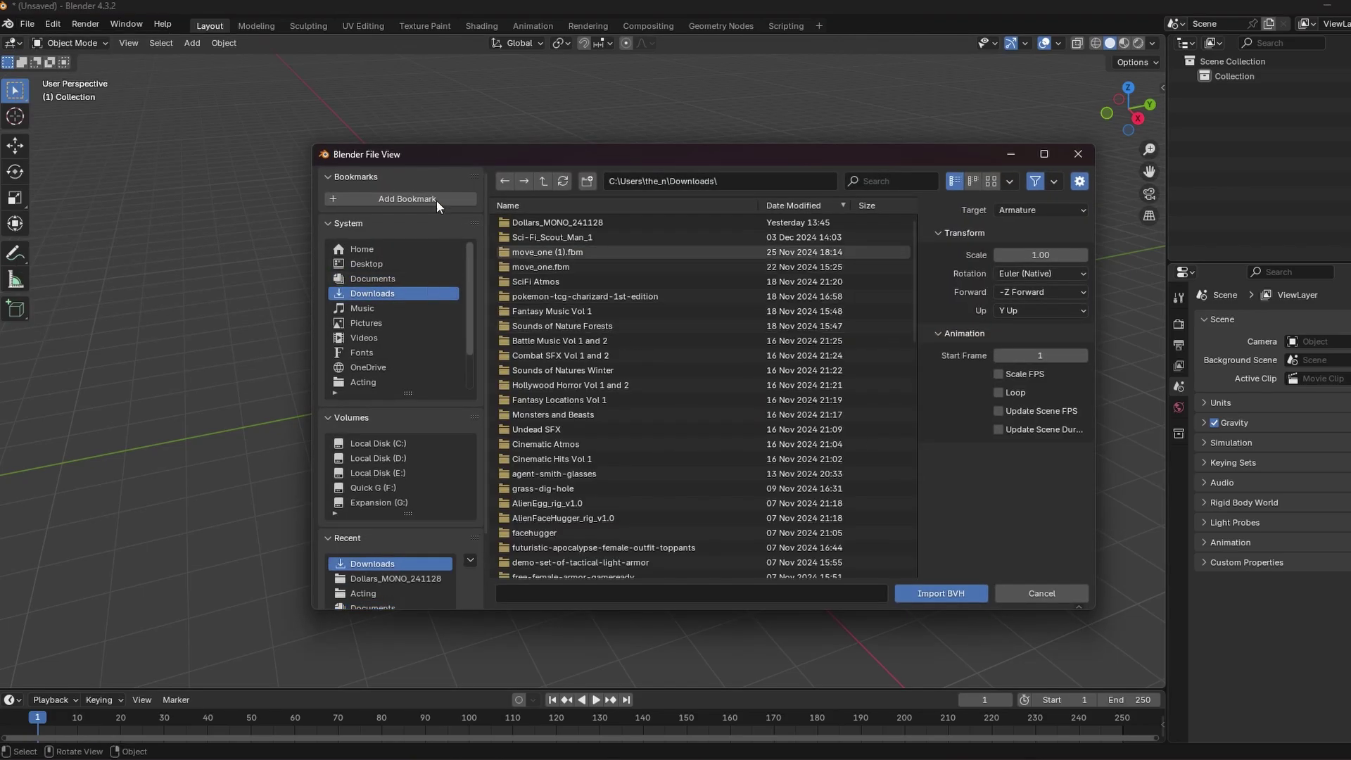
{"action": "double_click", "coordinate": [537, 225]}
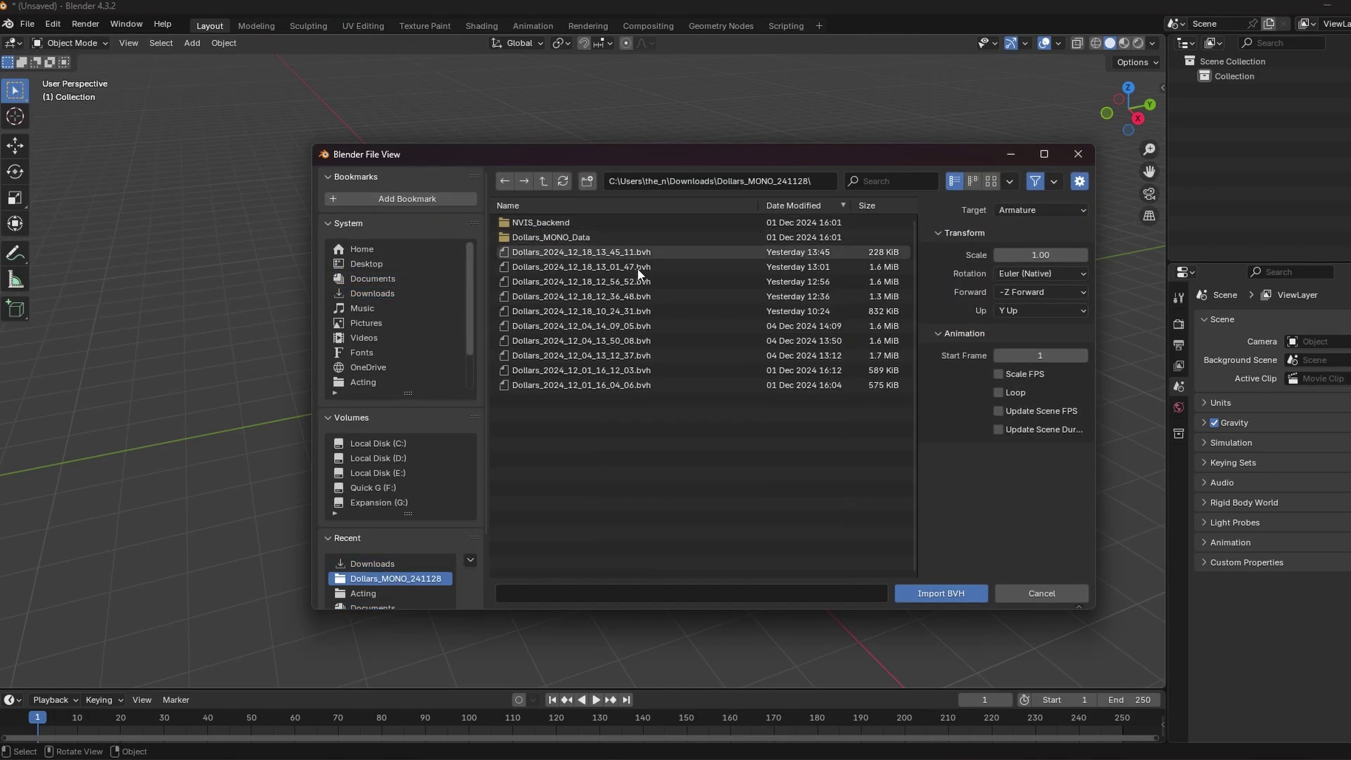
{"action": "left_click", "coordinate": [571, 268]}
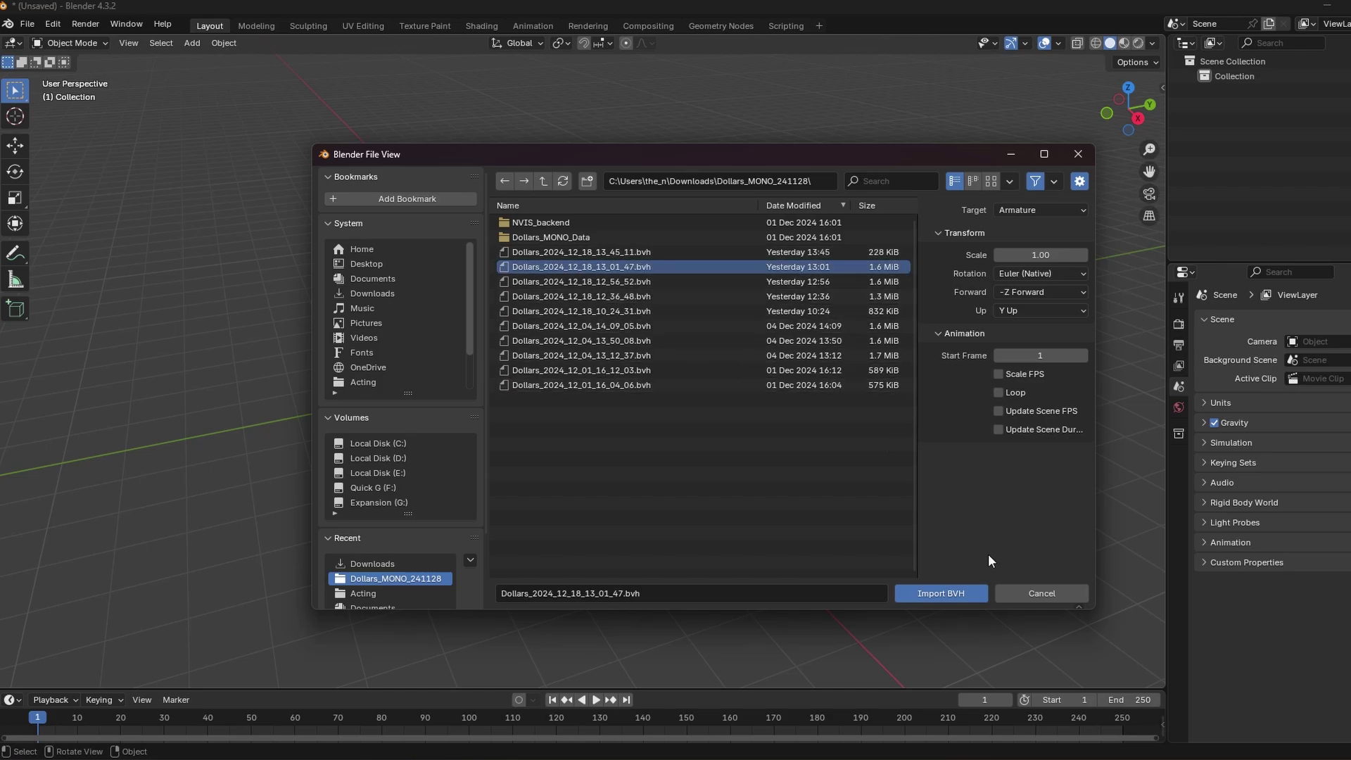
Step: Import the BVH capture and scrub the enlarged timeline to preview its motion
{"action": "left_click", "coordinate": [930, 595]}
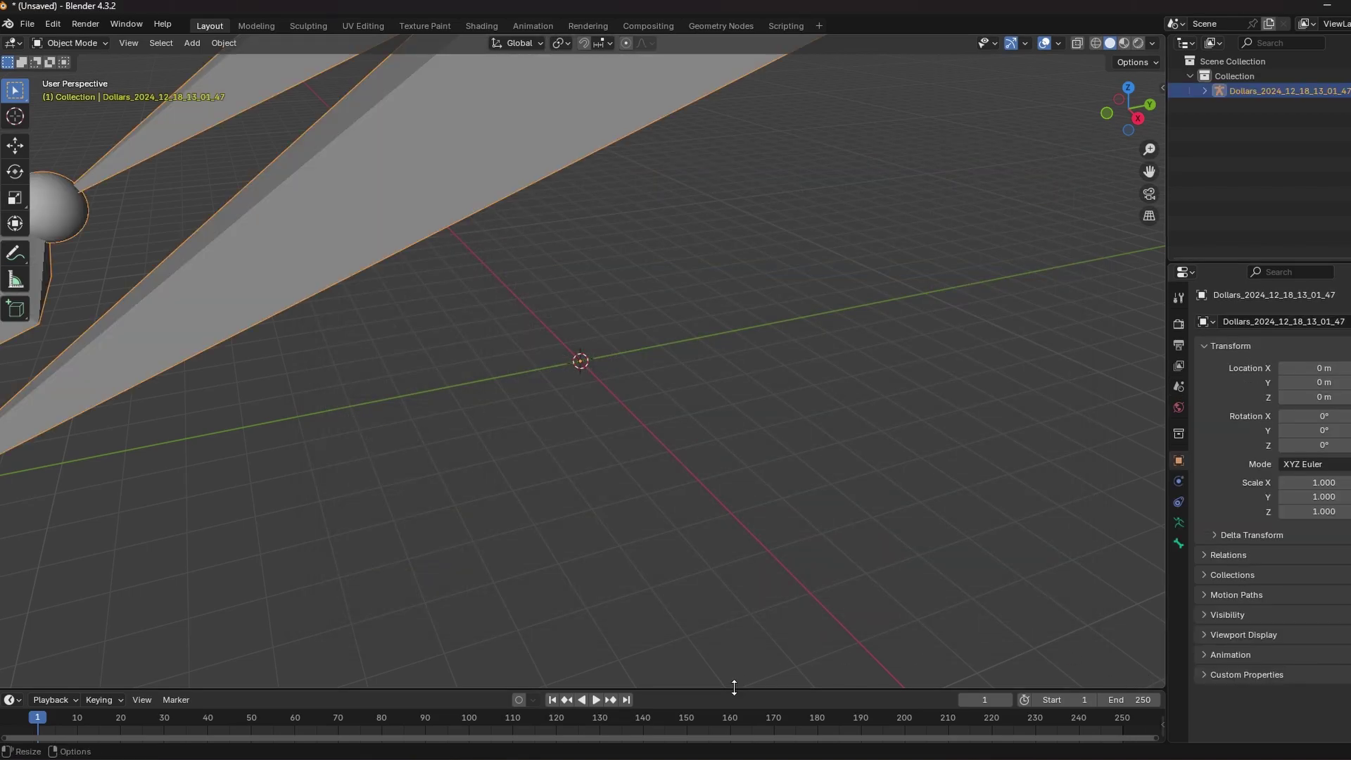
{"action": "left_click_drag", "start_coordinate": [734, 687], "coordinate": [732, 532]}
{"action": "scroll", "coordinate": [605, 300], "scroll_direction": "down", "scroll_amount": 6}
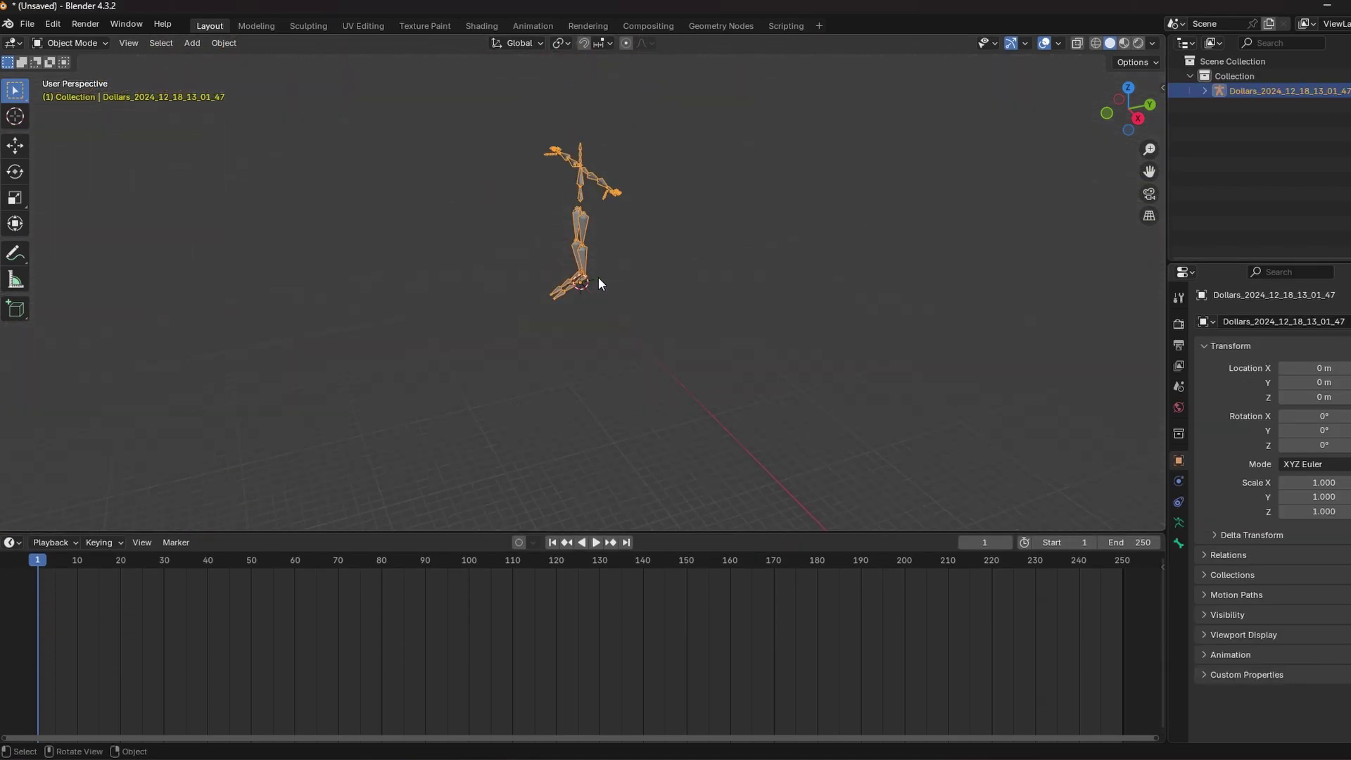
{"action": "scroll", "coordinate": [598, 283], "scroll_direction": "up", "scroll_amount": 4}
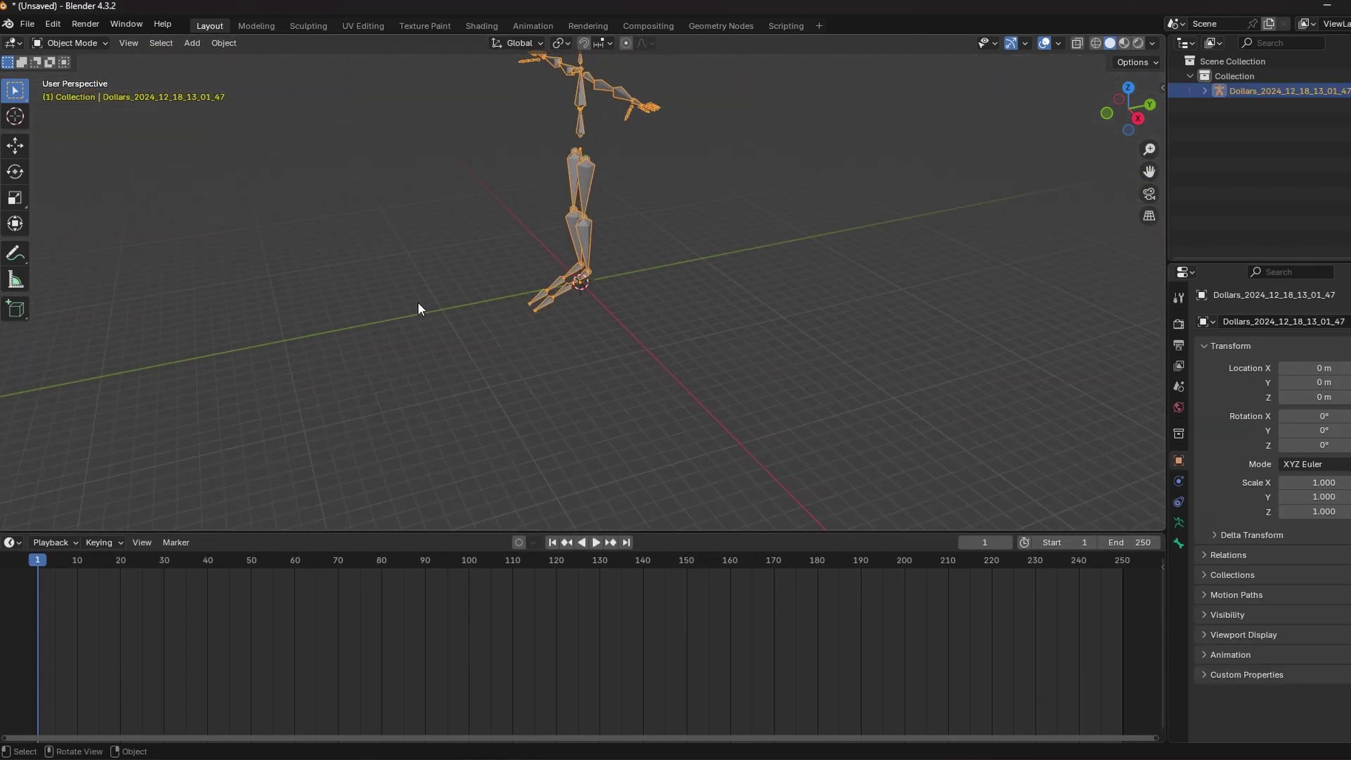
{"action": "scroll", "coordinate": [586, 316], "scroll_direction": "down", "scroll_amount": 1}
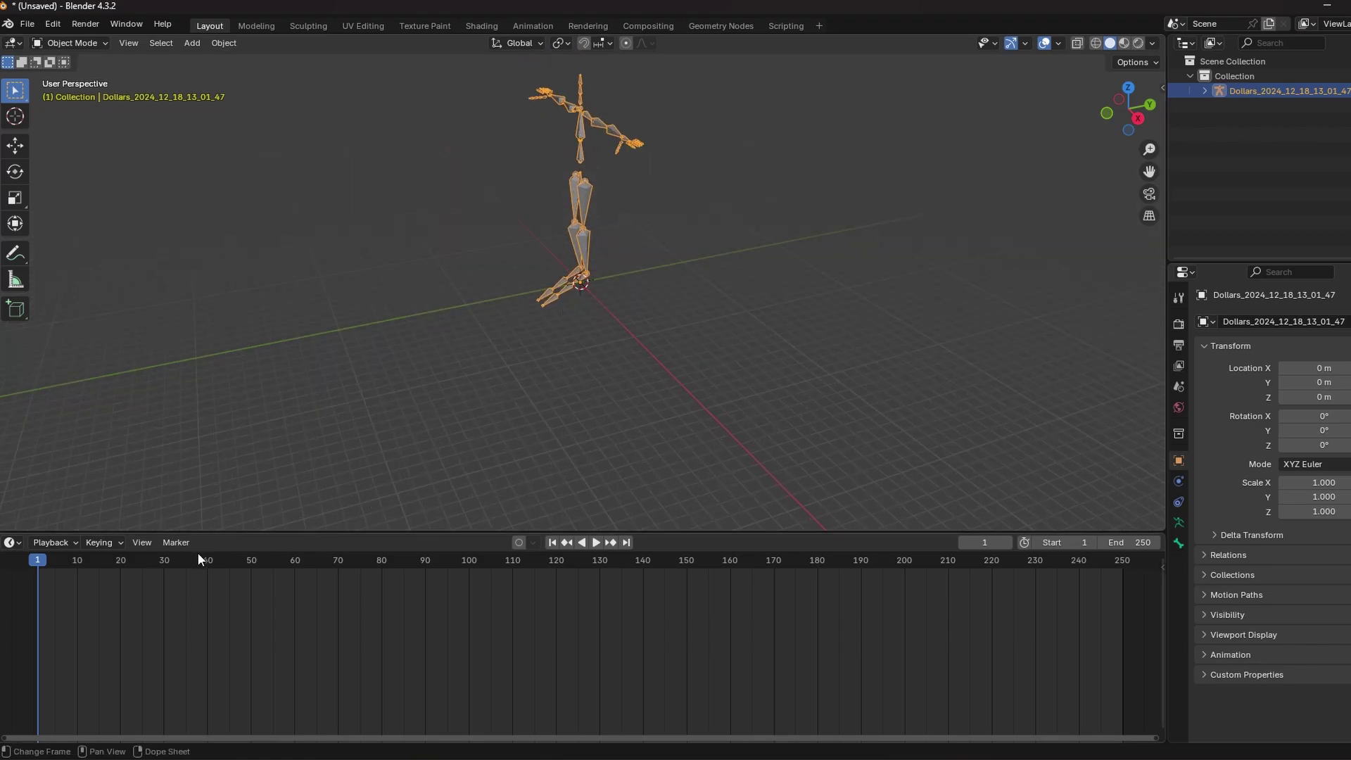
{"action": "left_click_drag", "start_coordinate": [198, 554], "coordinate": [465, 571]}
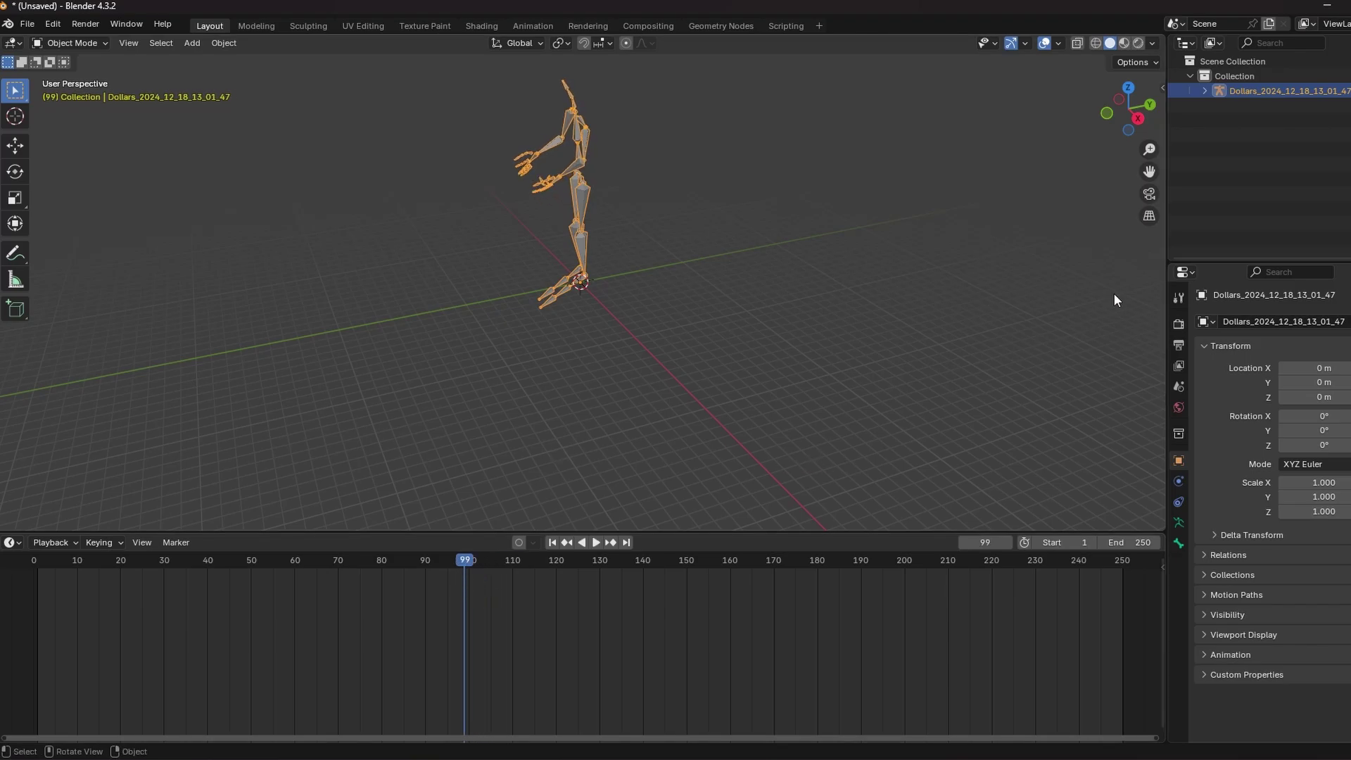
Step: Change the scene frame rate from 24 to 30 fps in Output properties
{"action": "left_click", "coordinate": [1180, 342]}
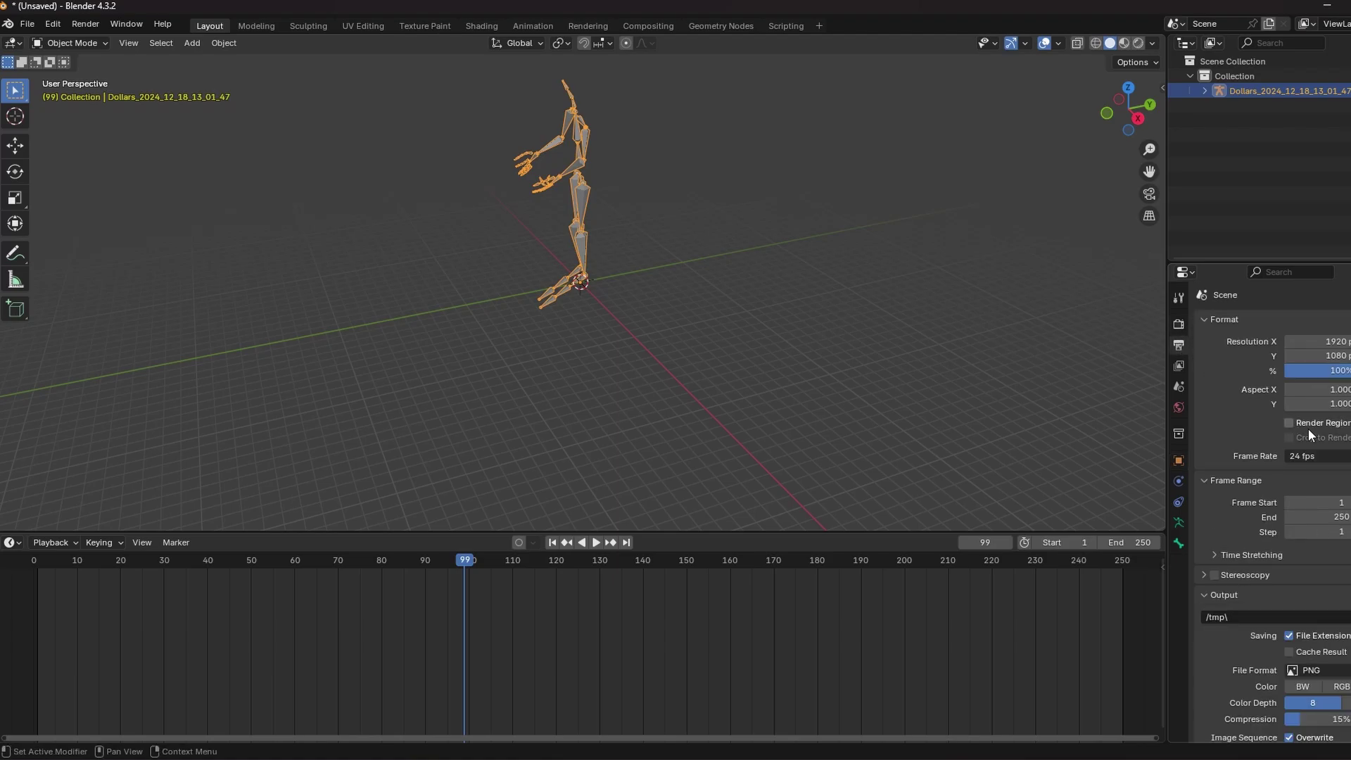
{"action": "left_click", "coordinate": [1295, 455]}
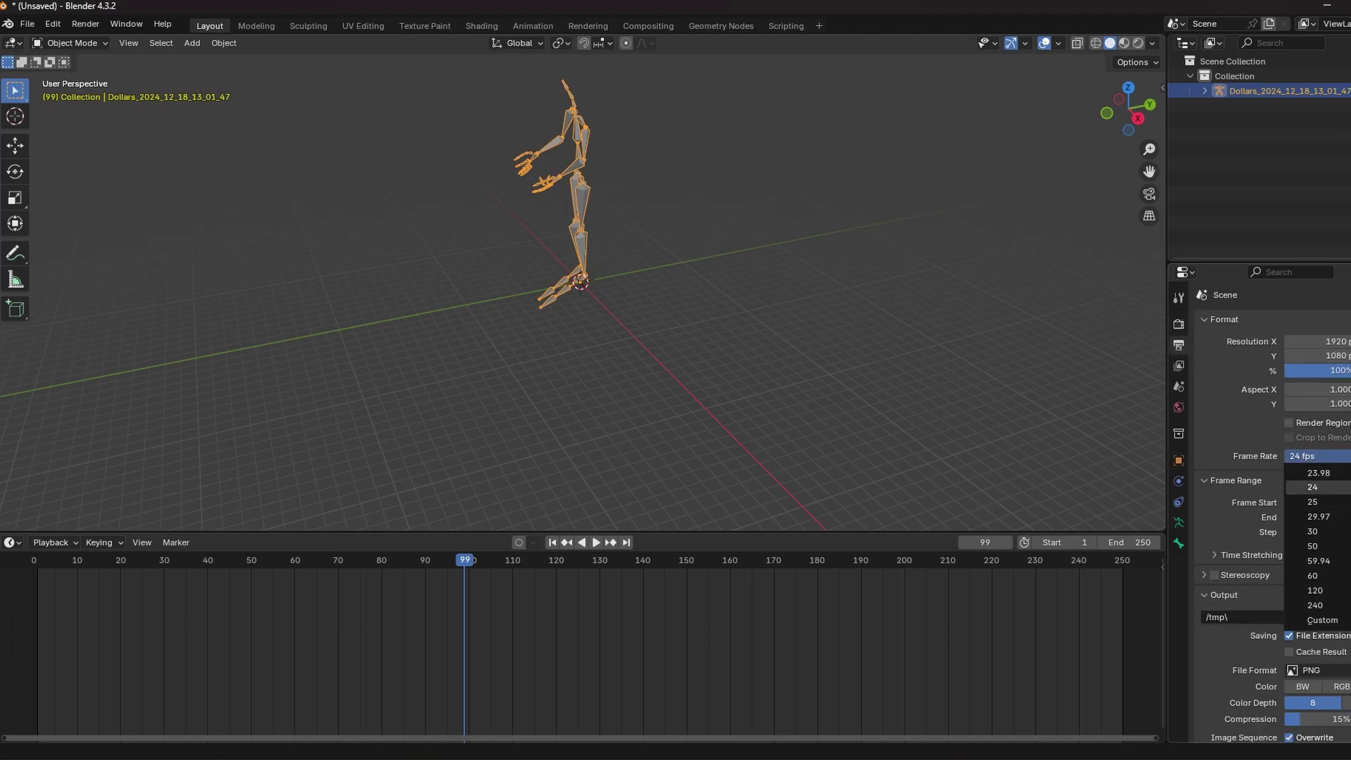
{"action": "left_click", "coordinate": [1312, 532]}
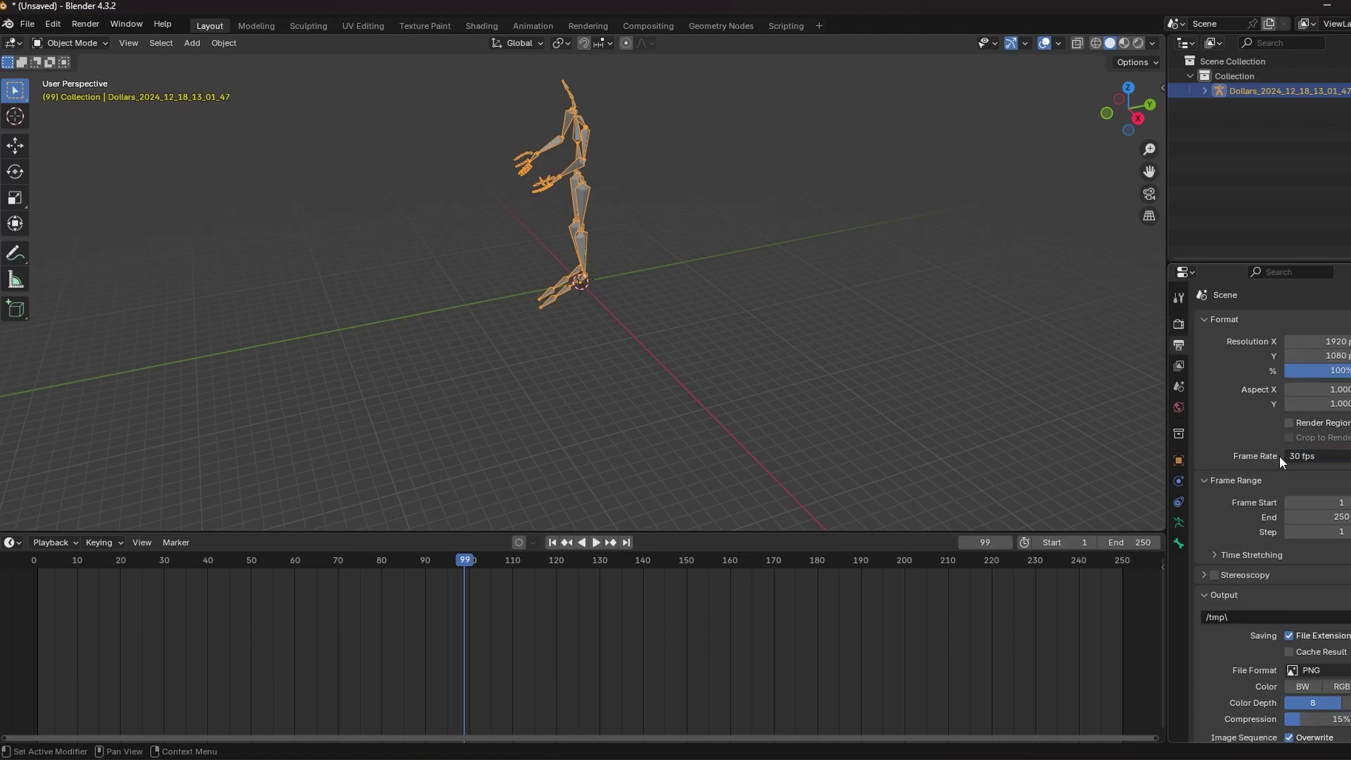
Step: Start an FBX export to the Downloads folder named 'Raw Example'
{"action": "left_click", "coordinate": [27, 22]}
{"action": "mouse_move", "coordinate": [70, 249]}
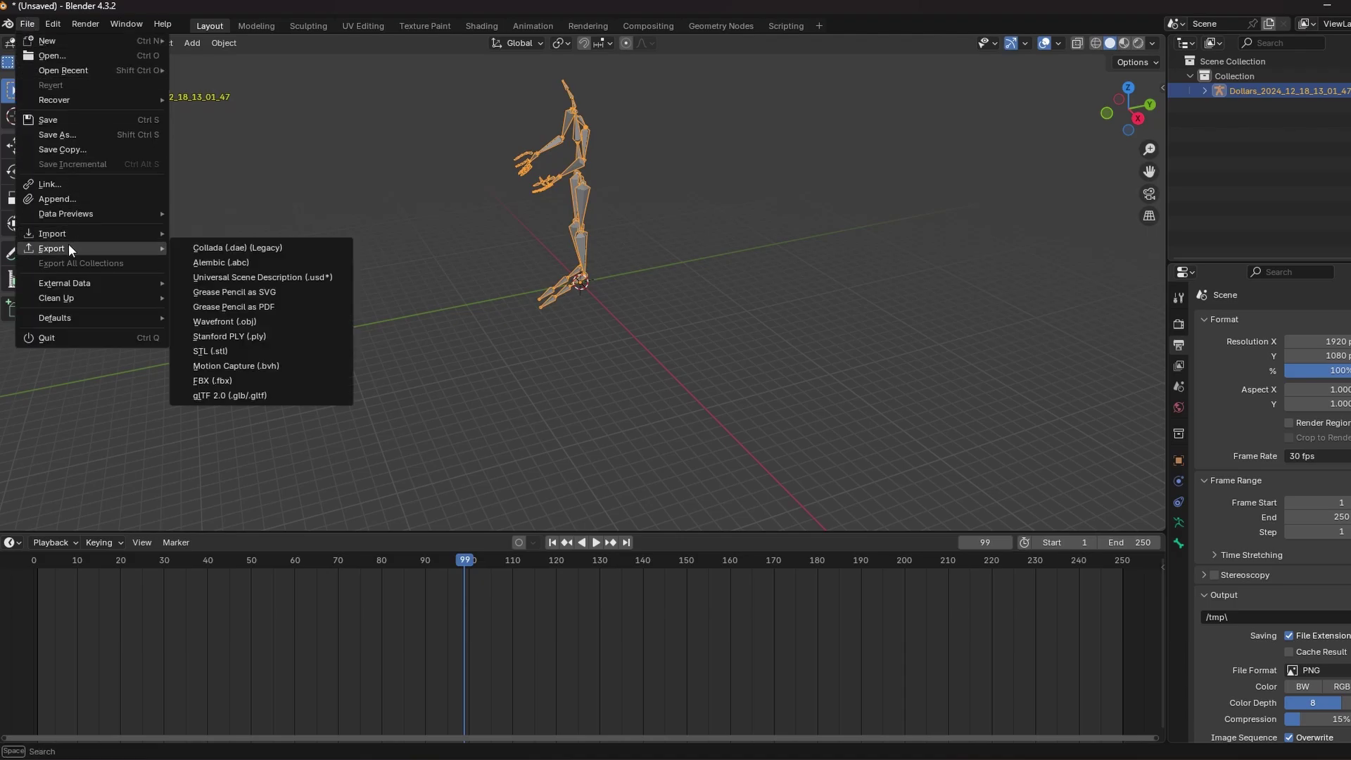
{"action": "left_click", "coordinate": [223, 381]}
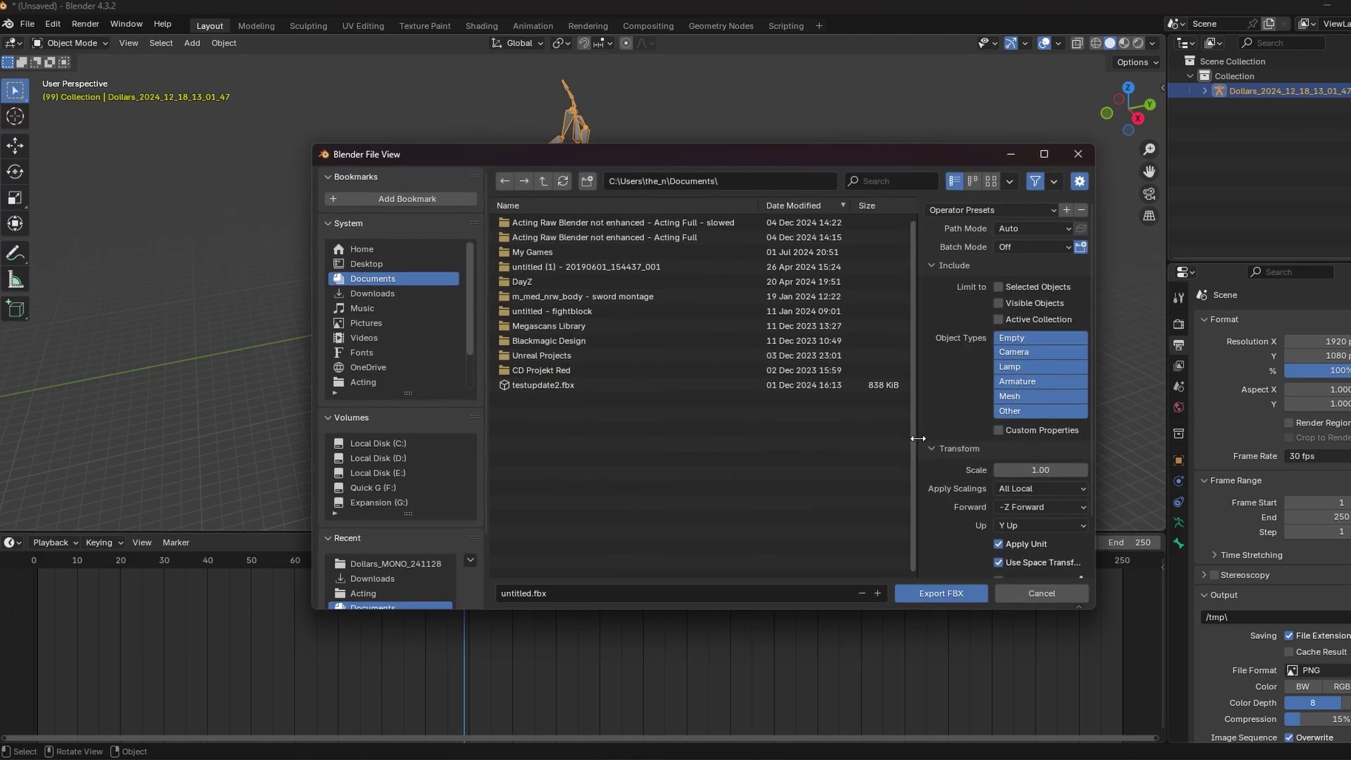
{"action": "left_click", "coordinate": [372, 294]}
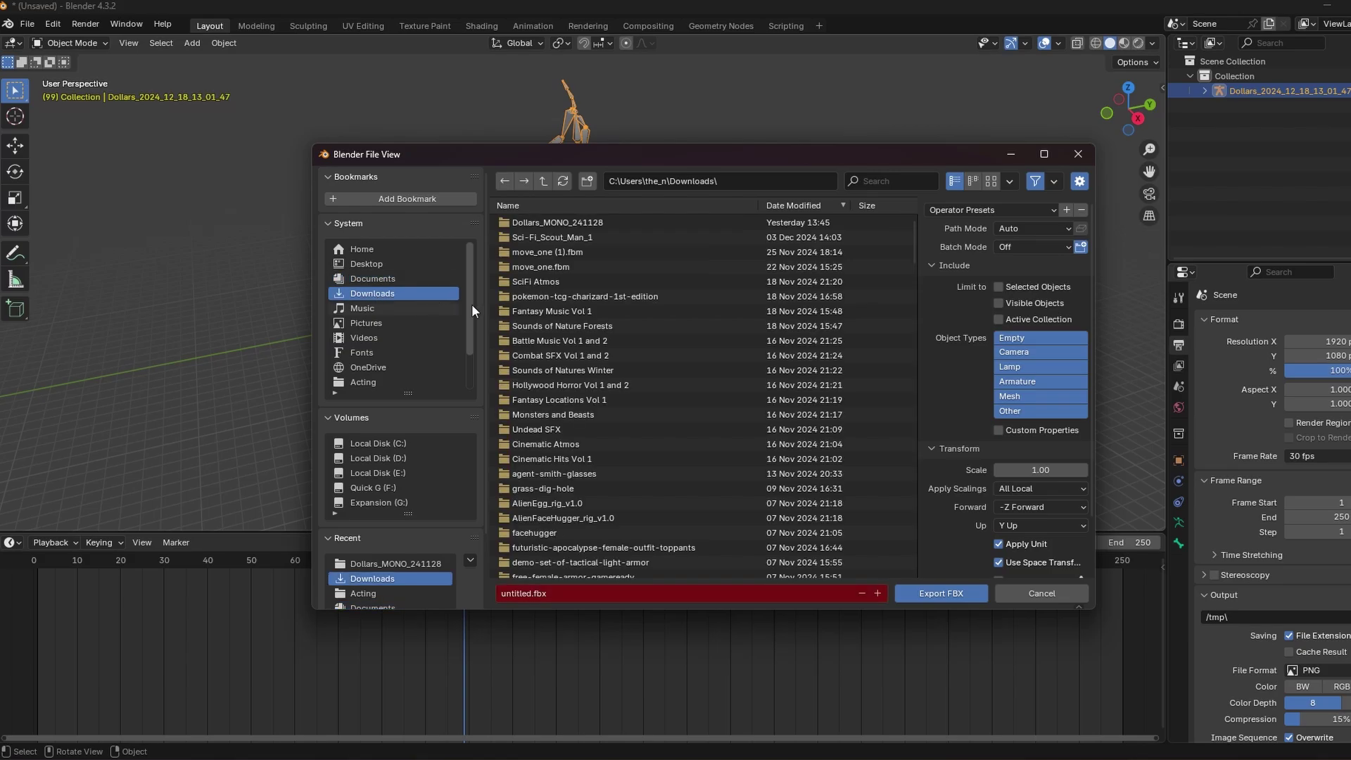
{"action": "left_click", "coordinate": [560, 593]}
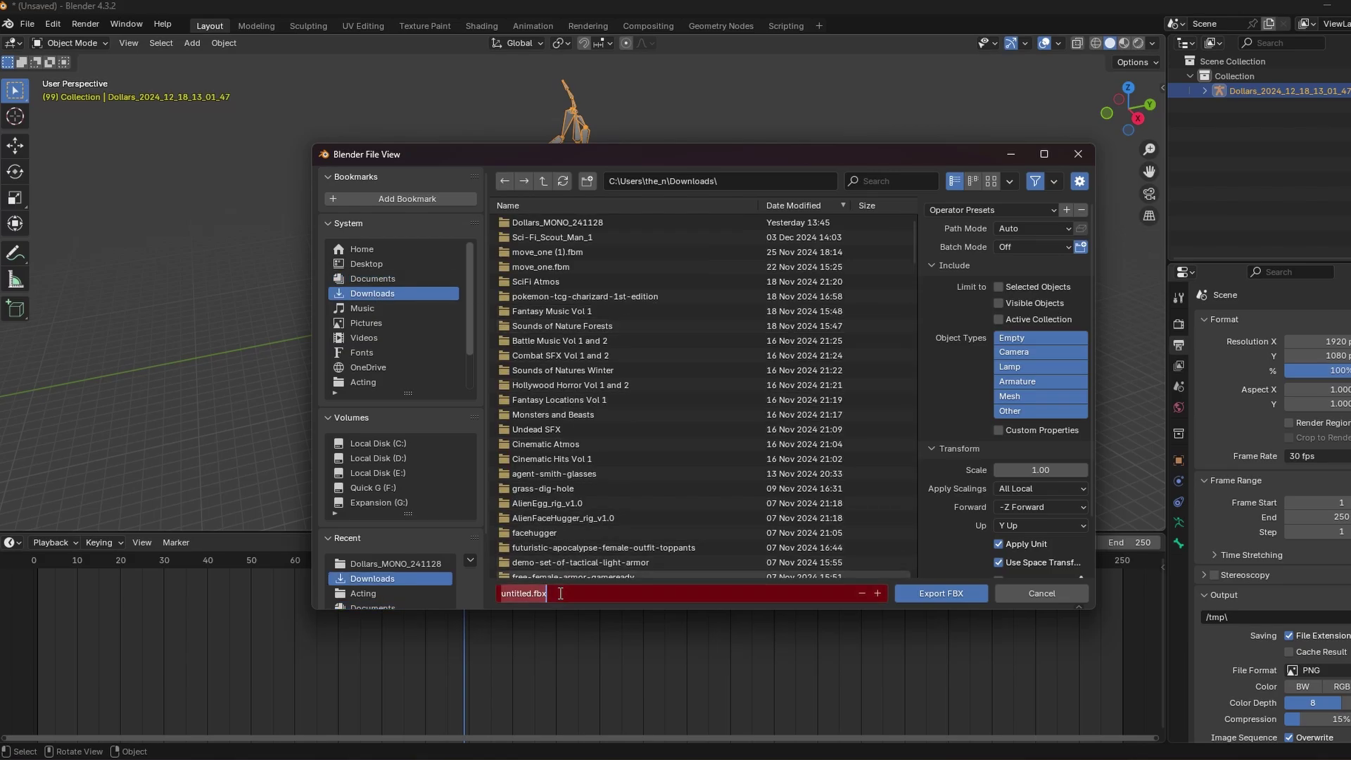
{"action": "type", "text": "Raw Example"}
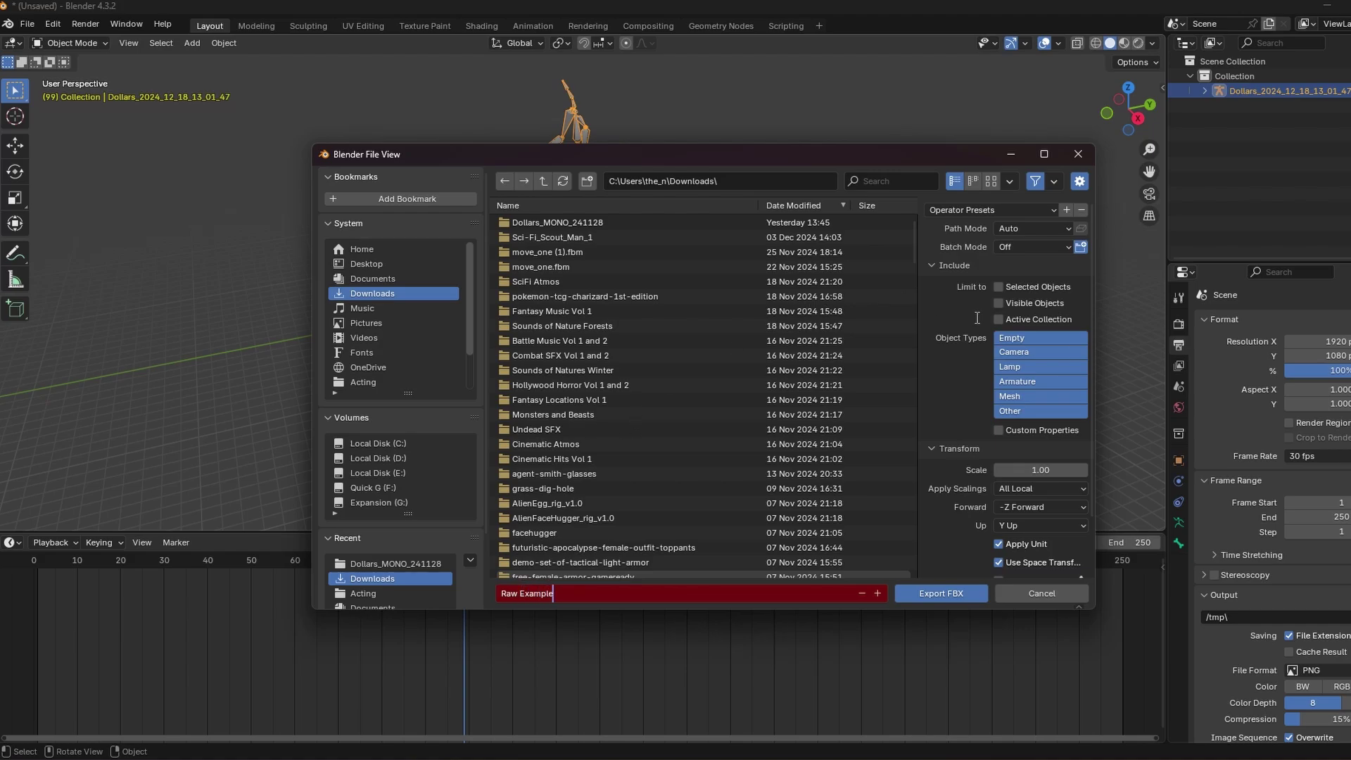
Step: Set export scale 0.01 with Apply Scalings as FBX Units Scale, and export the FBX
{"action": "left_click", "coordinate": [1034, 466]}
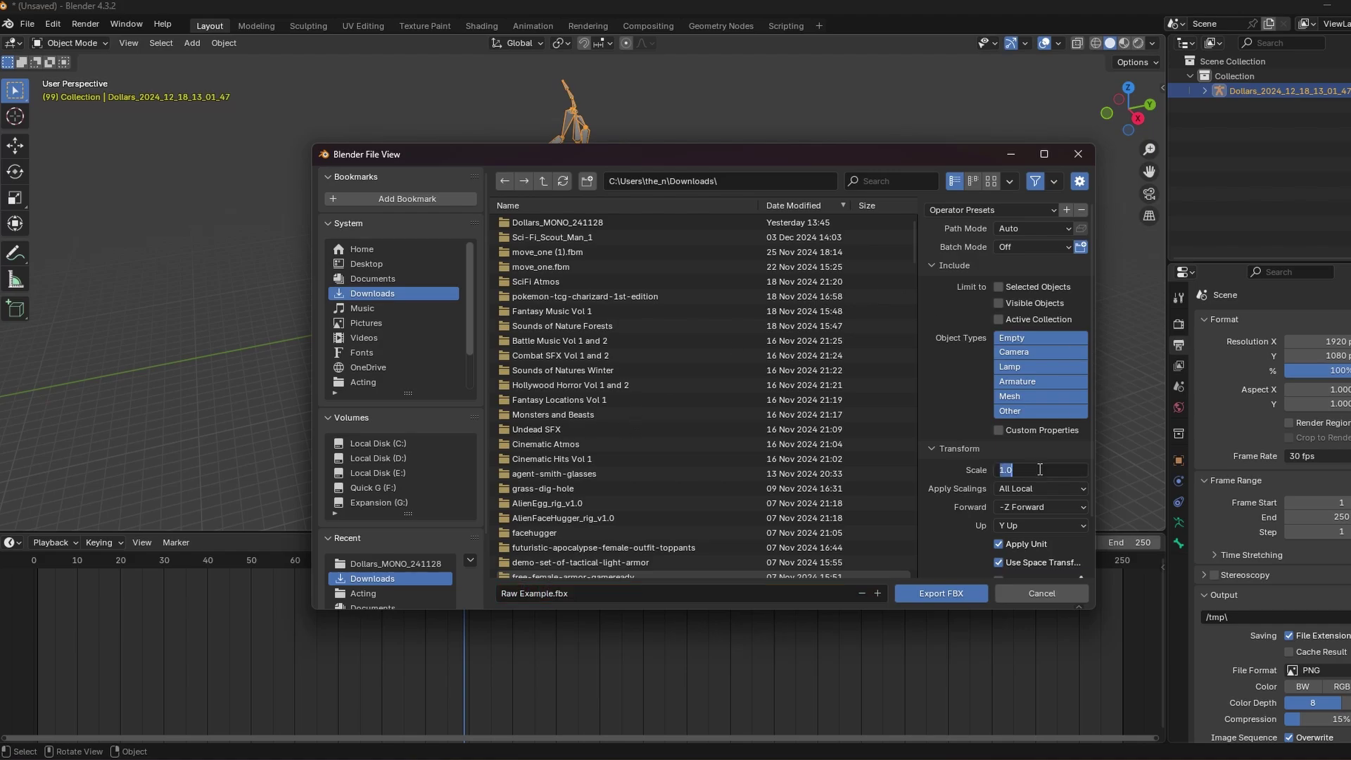
{"action": "type", "text": "0.01"}
{"action": "key", "text": "Return"}
{"action": "left_click", "coordinate": [1049, 491]}
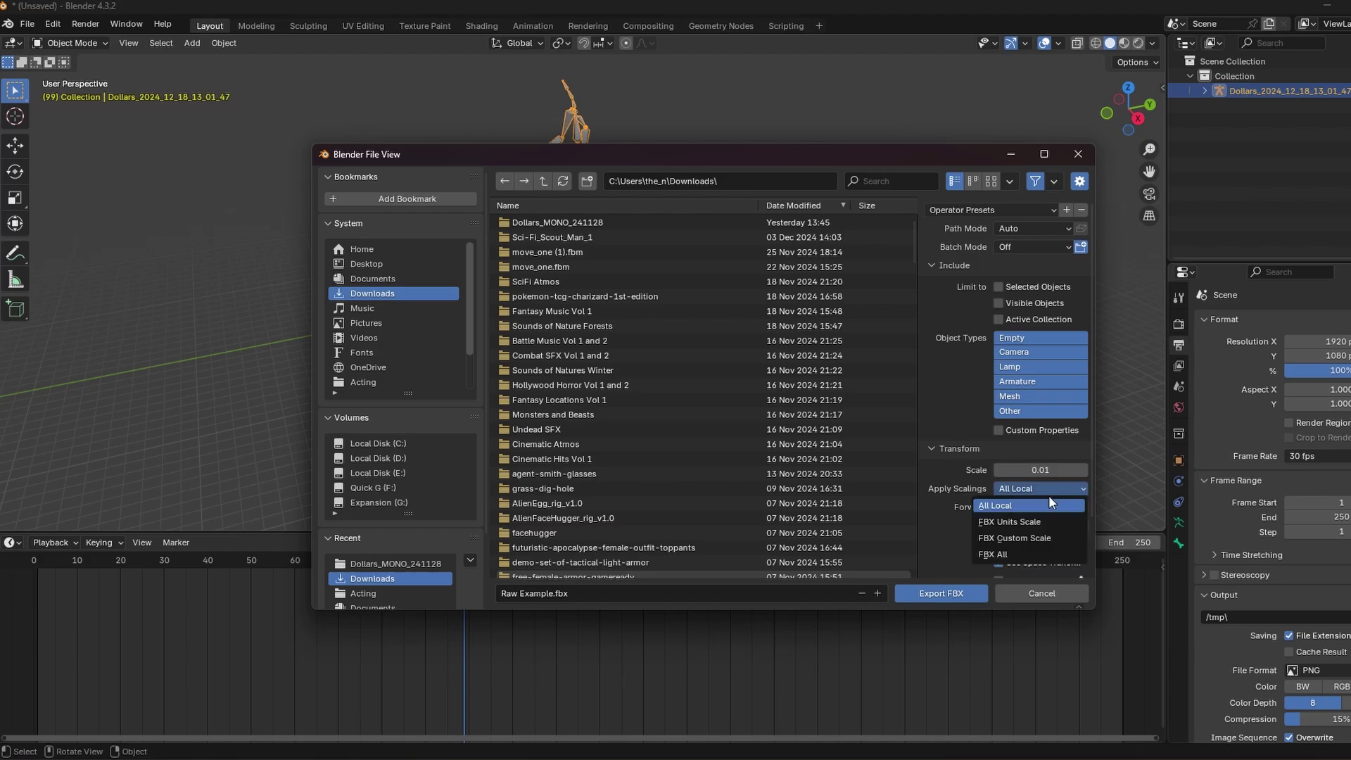
{"action": "left_click", "coordinate": [1031, 522]}
{"action": "scroll", "coordinate": [1033, 524], "scroll_direction": "down", "scroll_amount": 2}
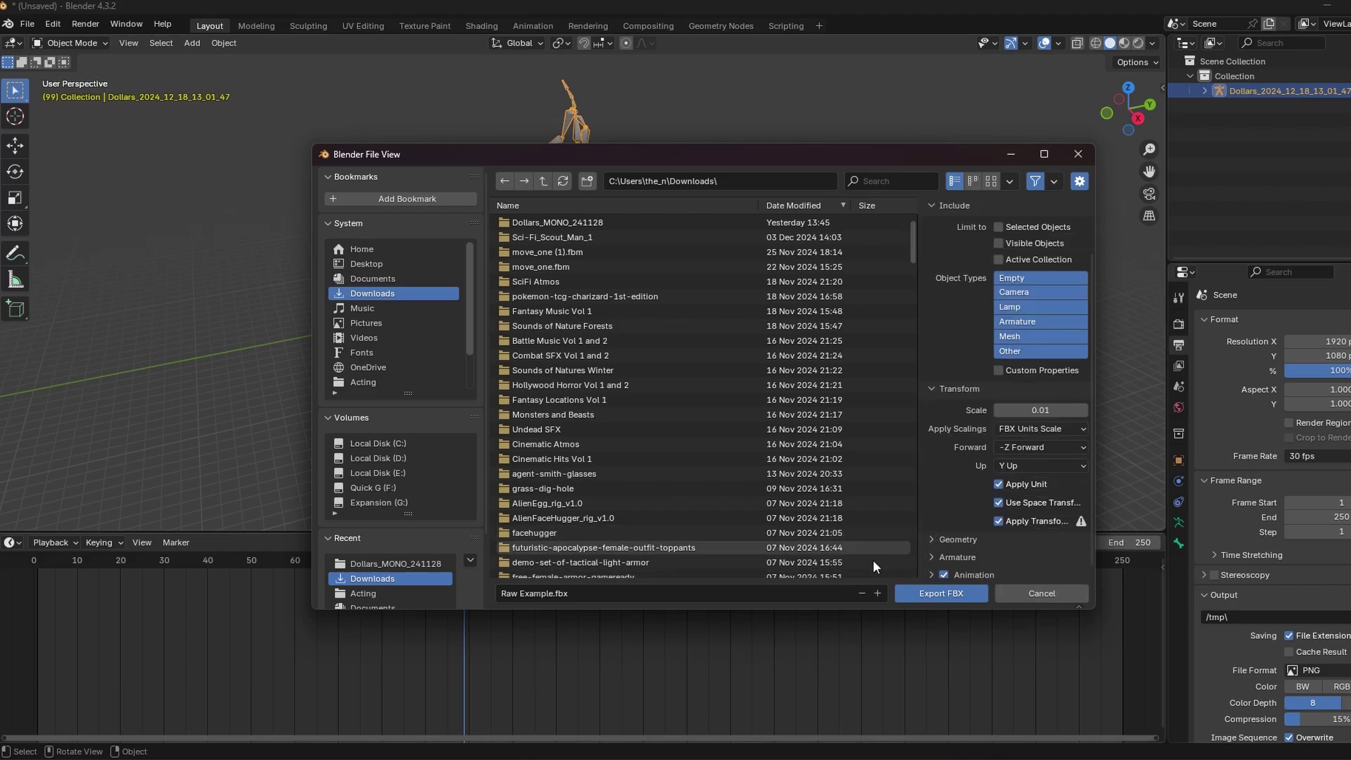
{"action": "left_click", "coordinate": [941, 596]}
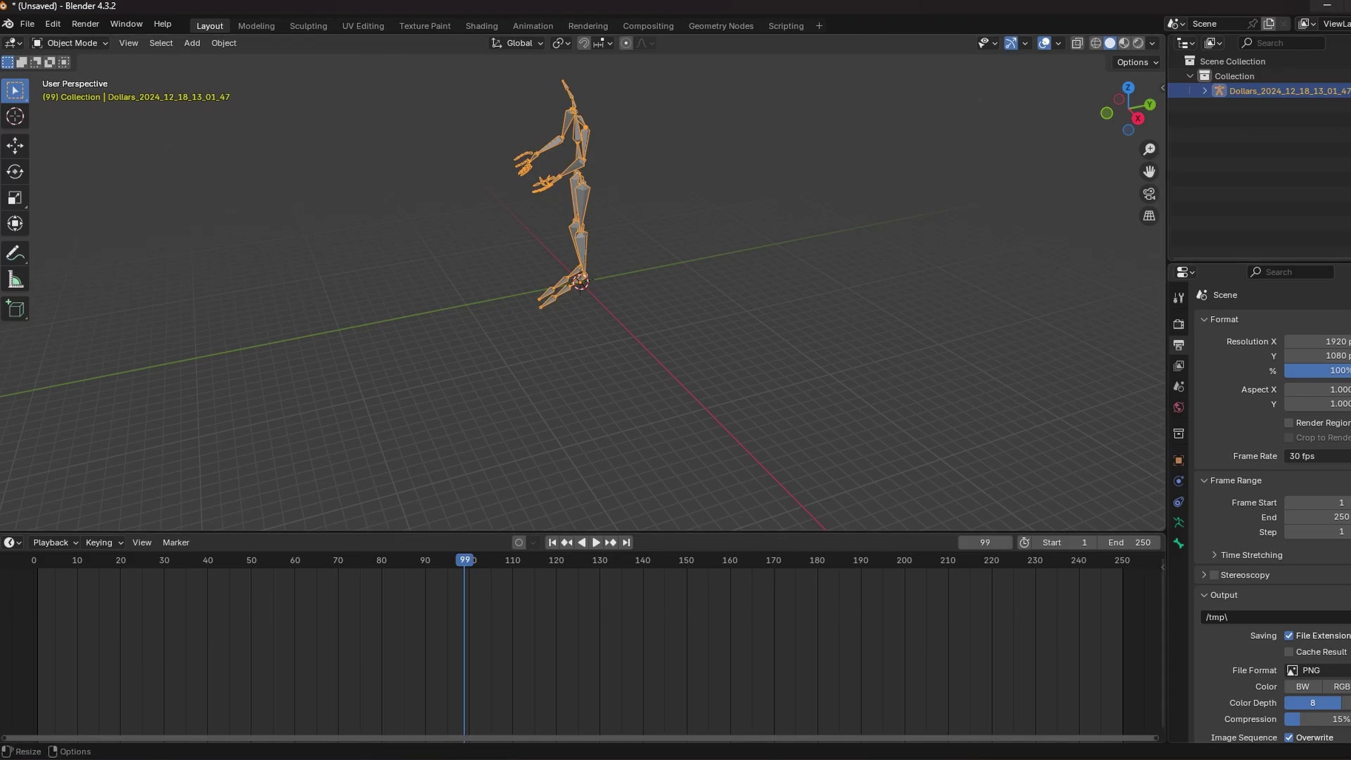
Step: Quit Blender without saving, then open Dollars Mono Autoposed Rig for Retargeting from Cascadeur's Home
{"action": "key", "text": "ctrl+q"}
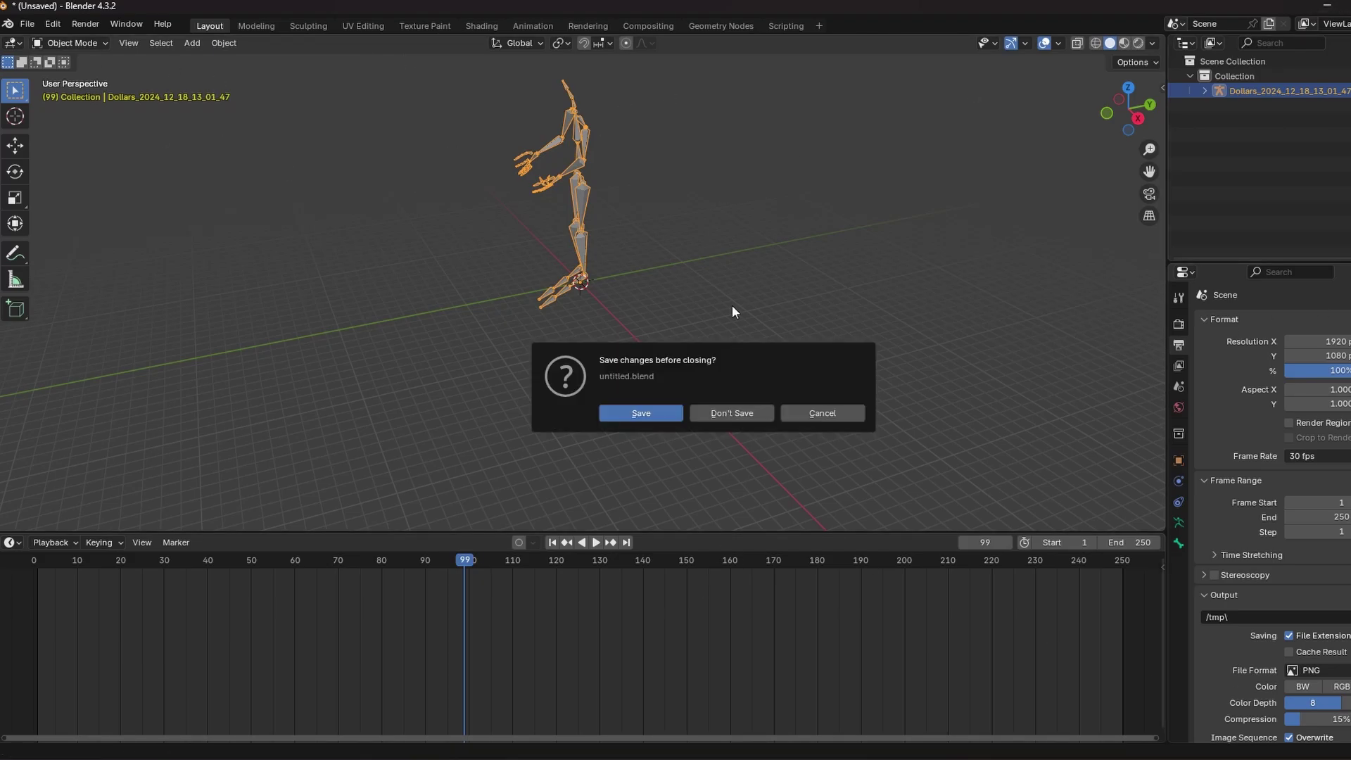
{"action": "left_click", "coordinate": [727, 410]}
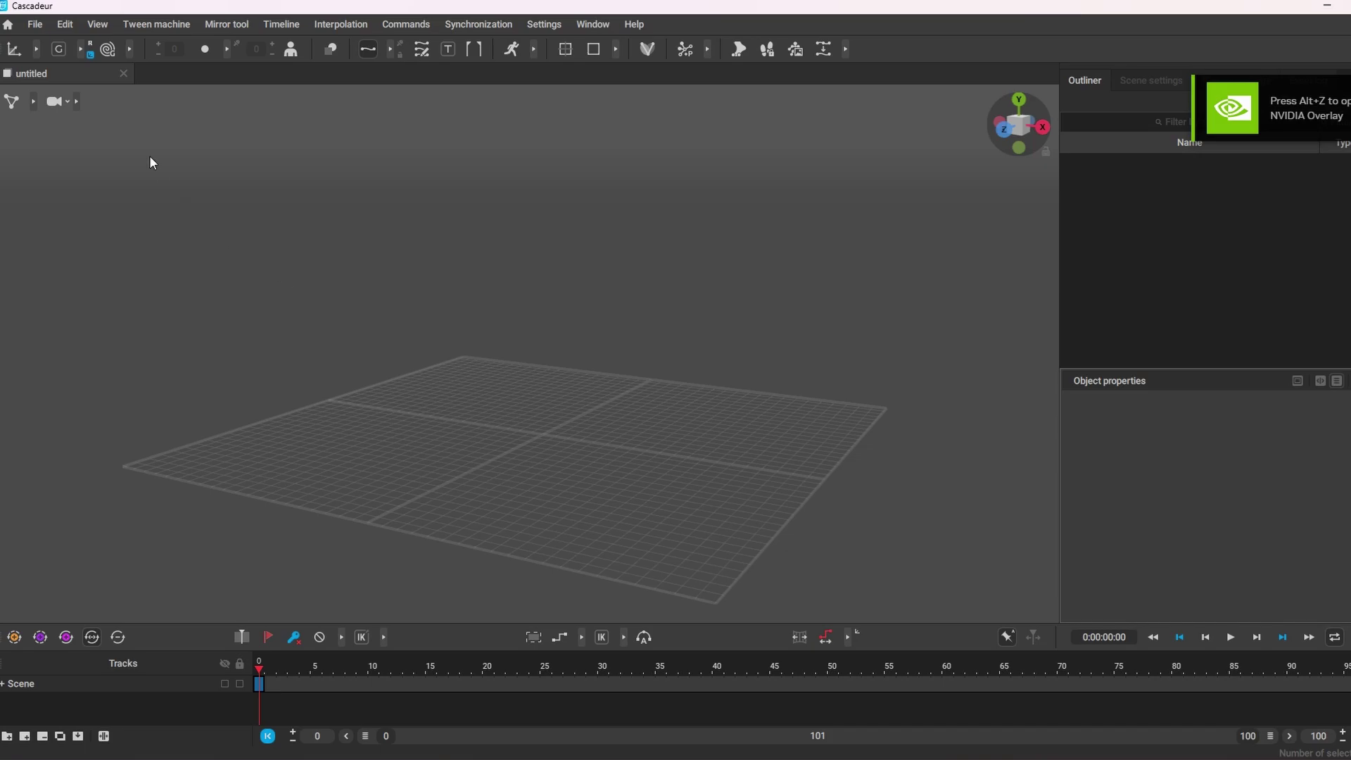
{"action": "left_click", "coordinate": [32, 27]}
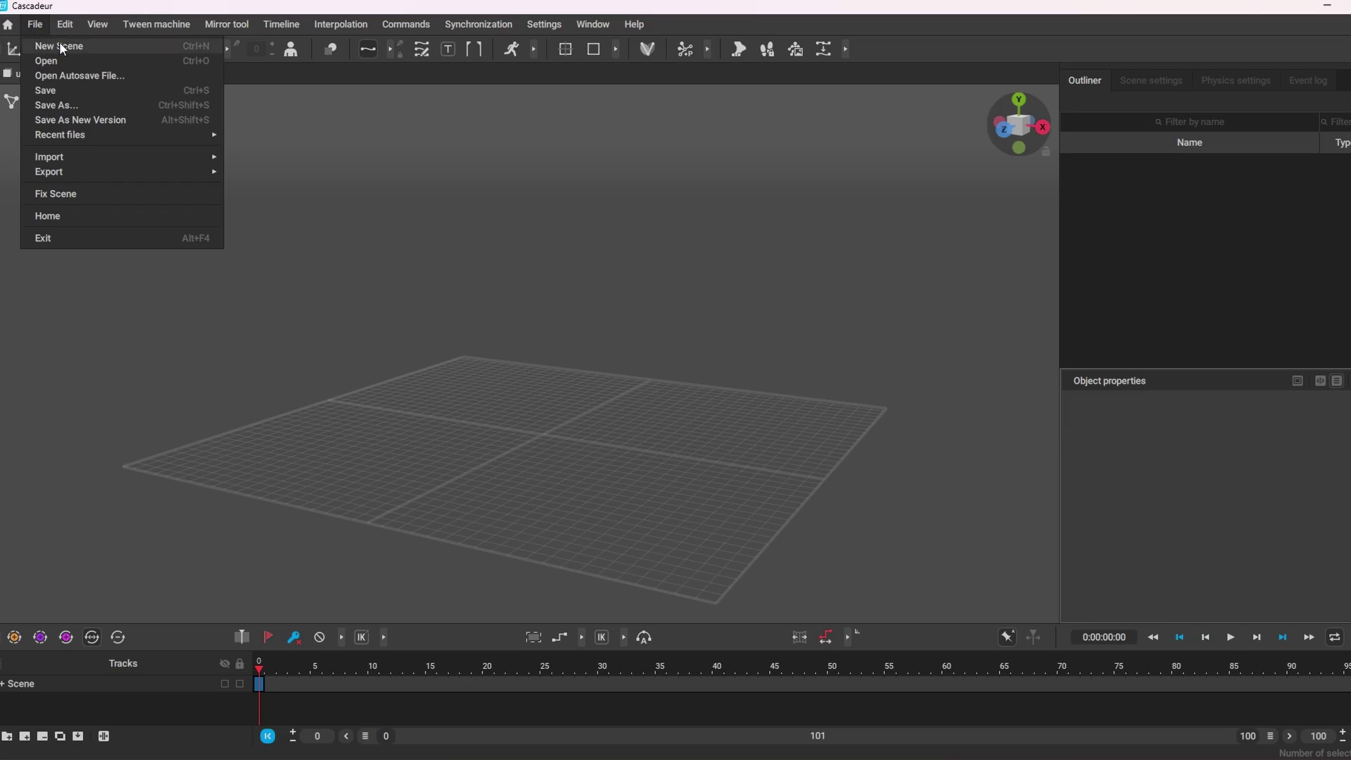
{"action": "left_click", "coordinate": [8, 24]}
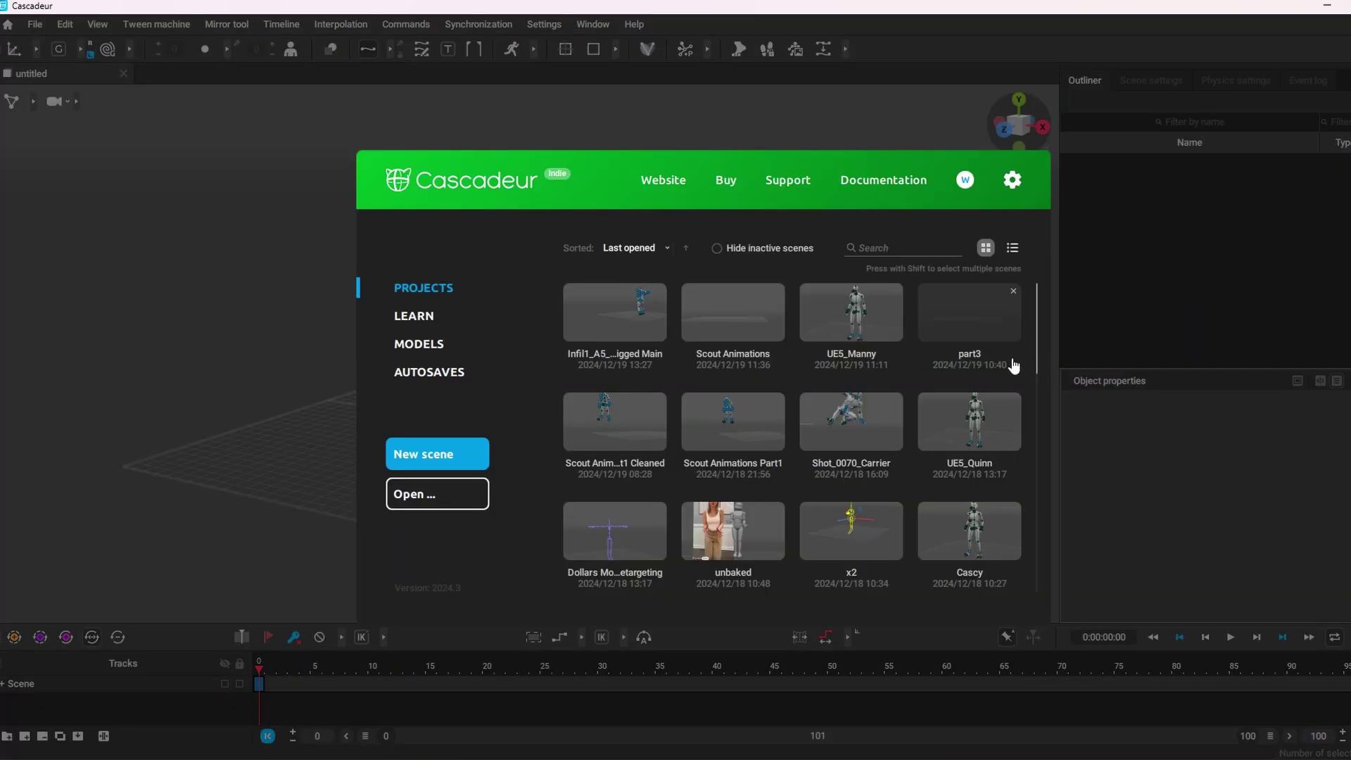
{"action": "scroll", "coordinate": [986, 423], "scroll_direction": "down", "scroll_amount": 3}
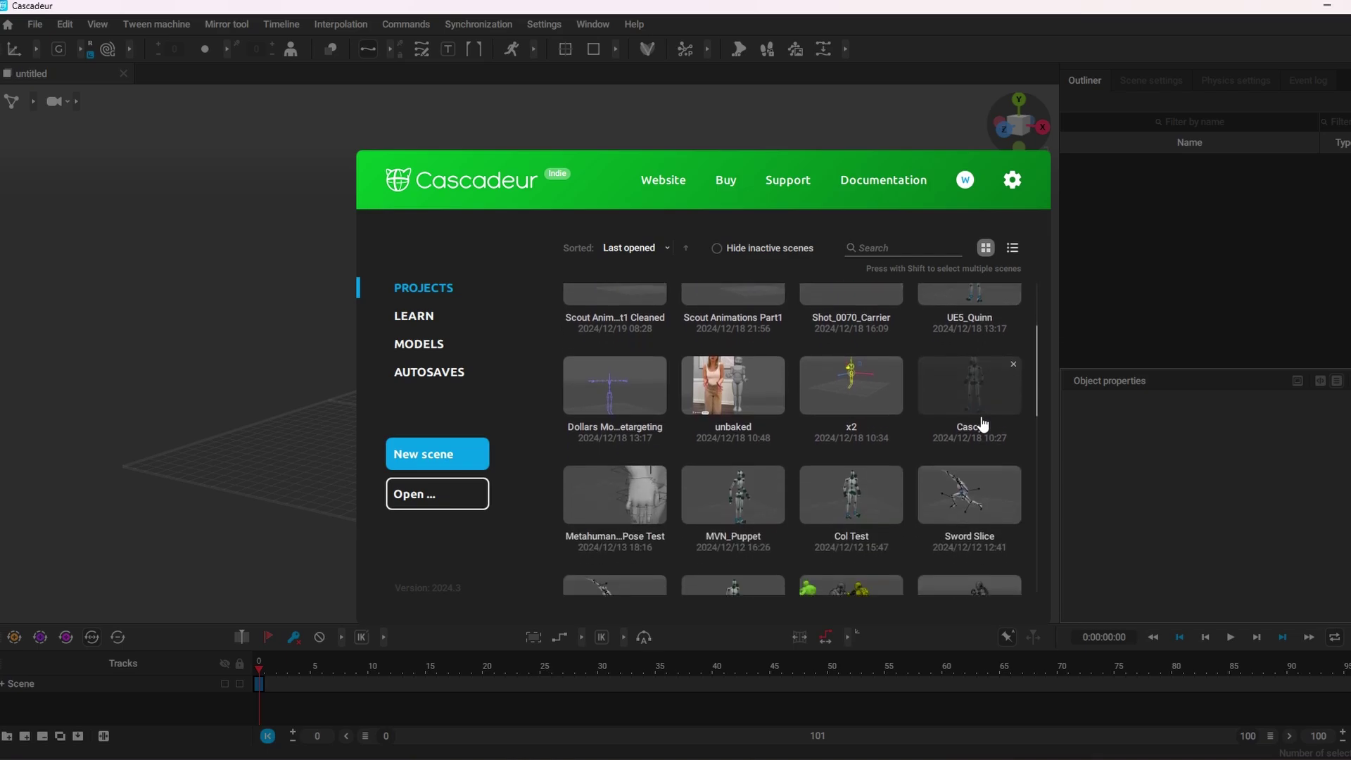
{"action": "left_click", "coordinate": [607, 390]}
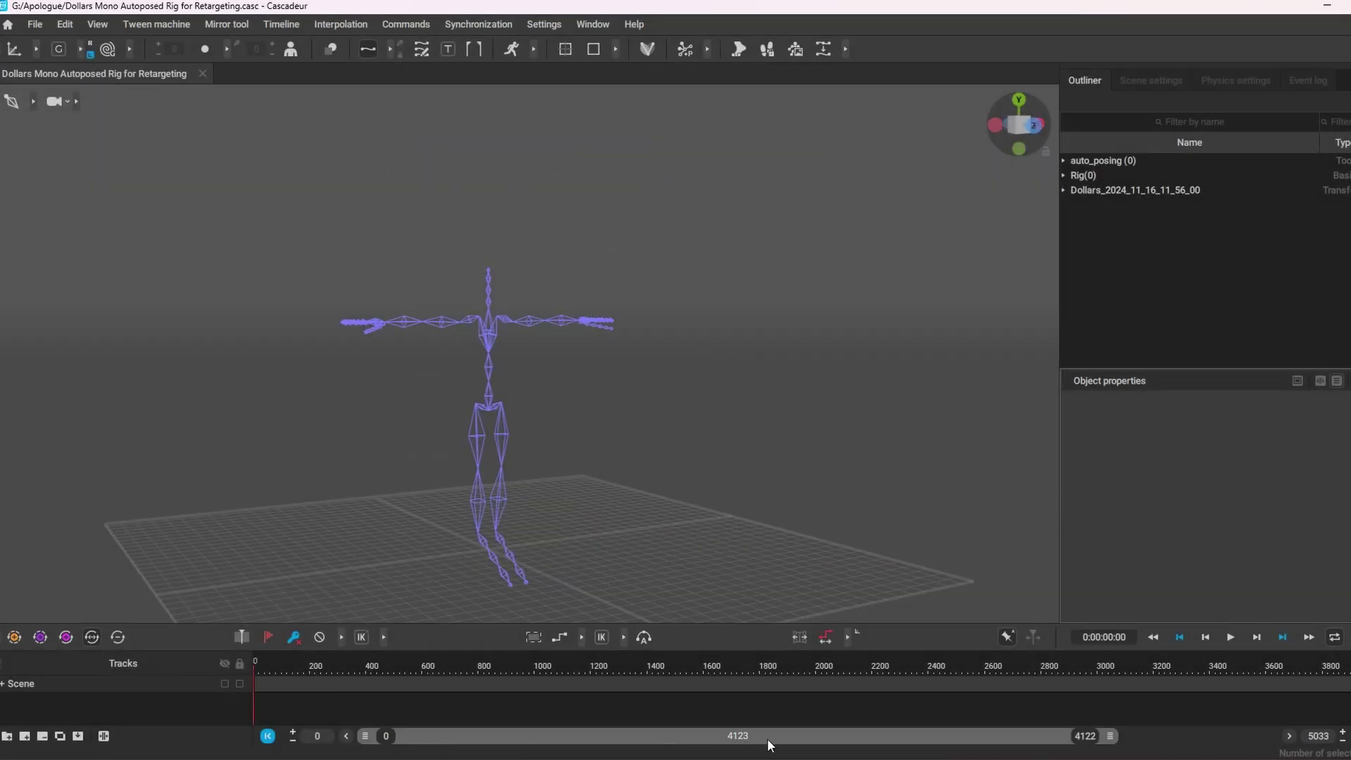
Step: Create a new Cascadeur scene and drag Raw Example.fbx from Downloads into it
{"action": "left_click", "coordinate": [37, 25]}
{"action": "key", "text": "ctrl+n"}
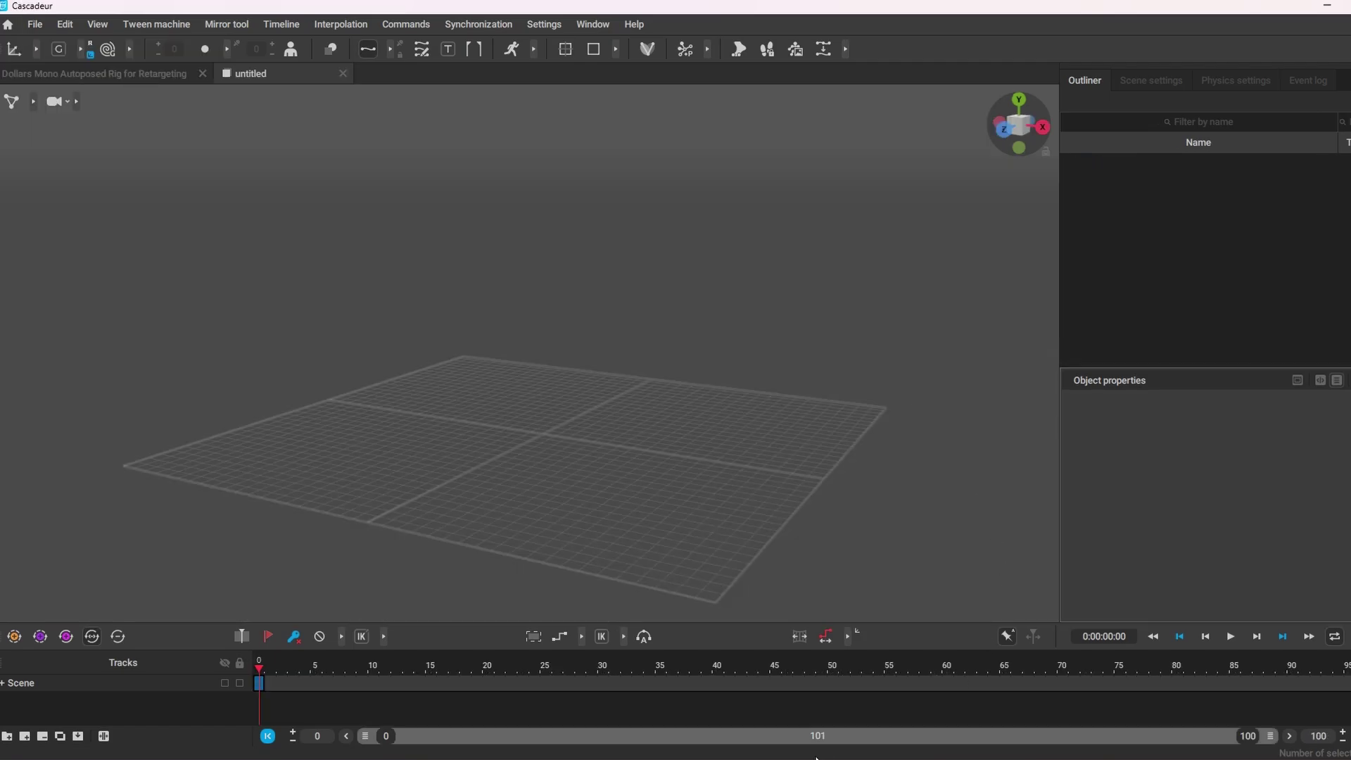
{"action": "key", "text": "super+e"}
{"action": "left_click", "coordinate": [457, 396]}
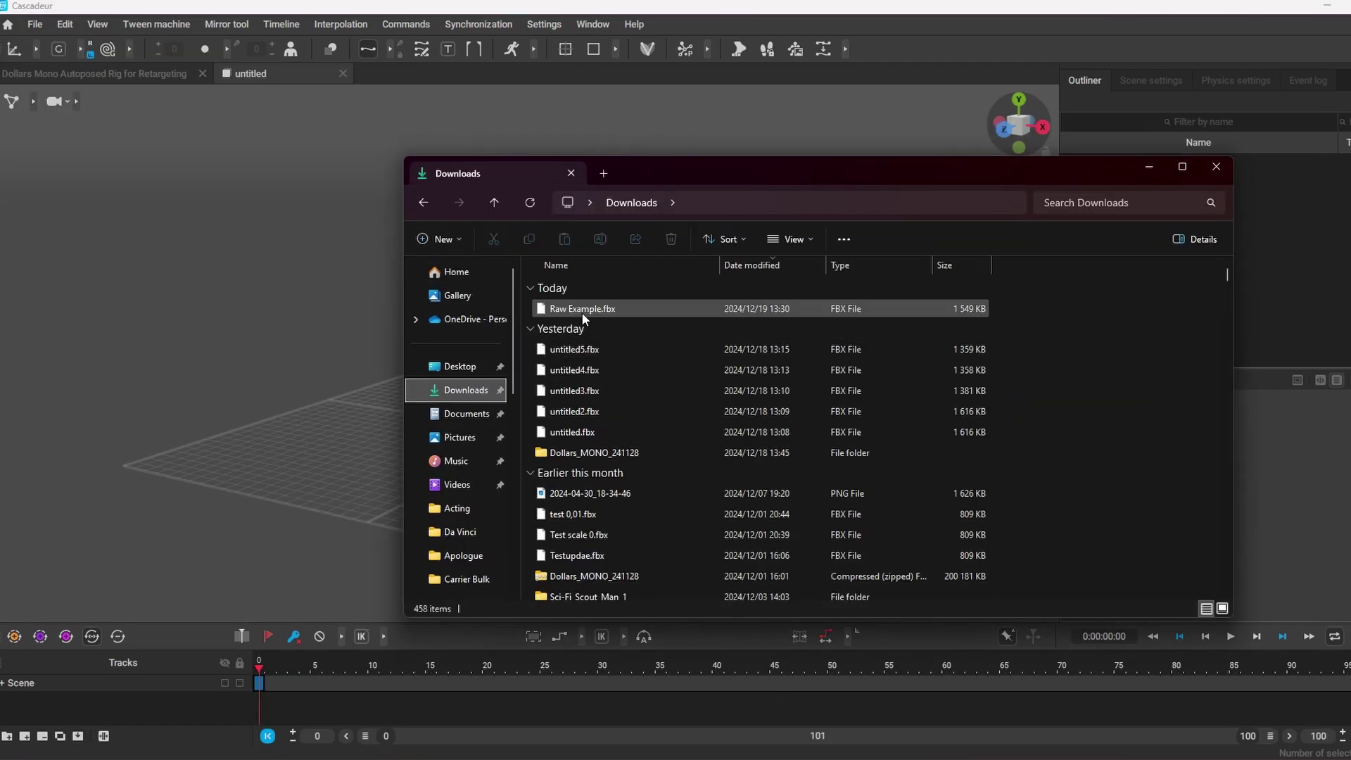
{"action": "left_click", "coordinate": [633, 311]}
{"action": "left_click_drag", "start_coordinate": [582, 312], "coordinate": [288, 328]}
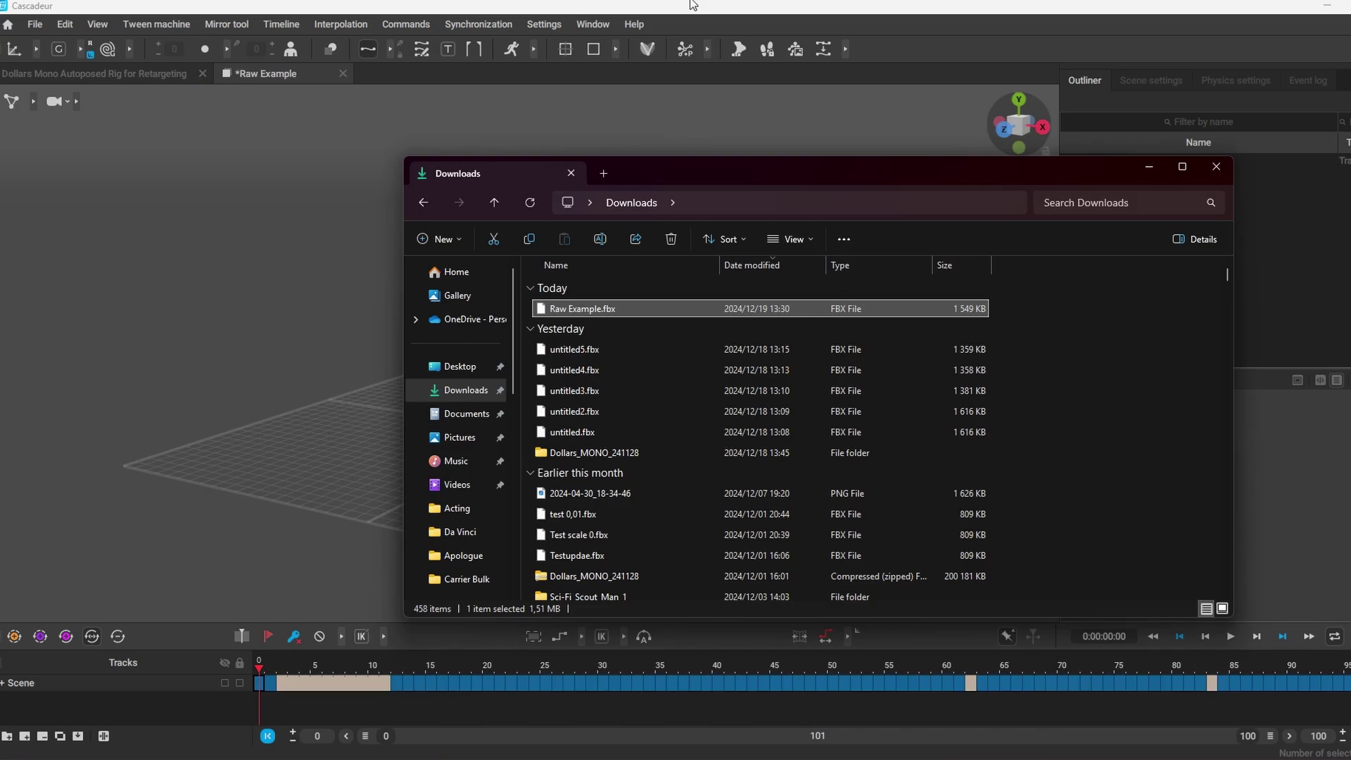
{"action": "left_click", "coordinate": [681, 6]}
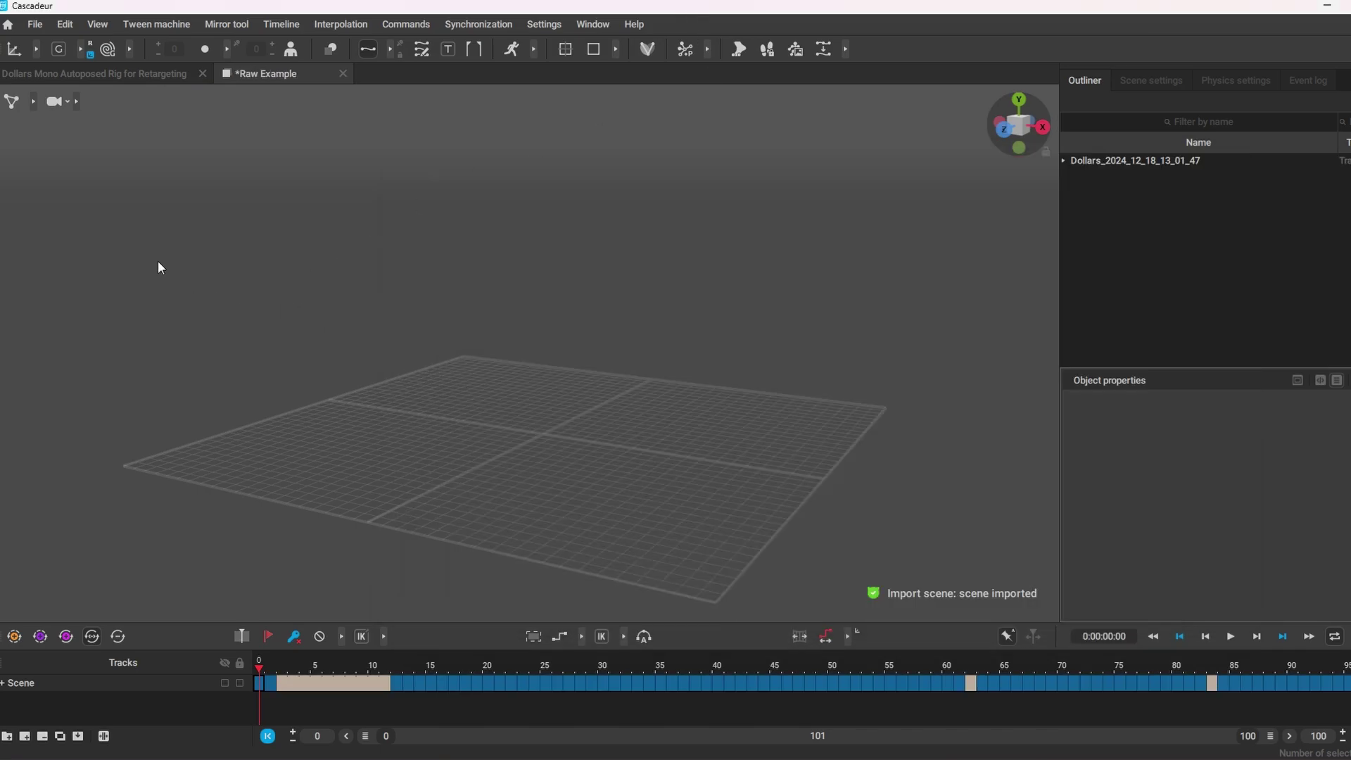
Step: Box-select the Raw Example joints, scrub its 1514-frame capture, then create another new scene
{"action": "left_click", "coordinate": [32, 102]}
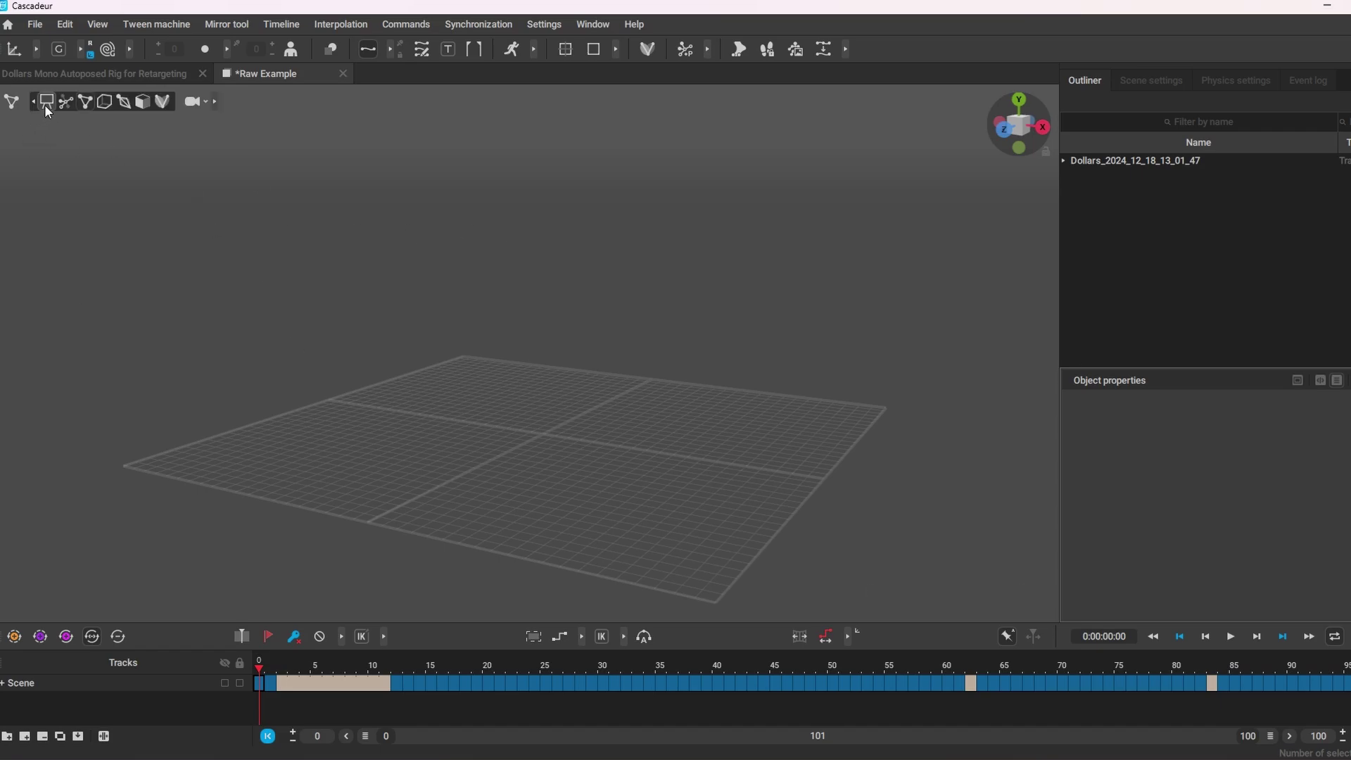
{"action": "left_click", "coordinate": [125, 103]}
{"action": "scroll", "coordinate": [268, 191], "scroll_direction": "down", "scroll_amount": 3}
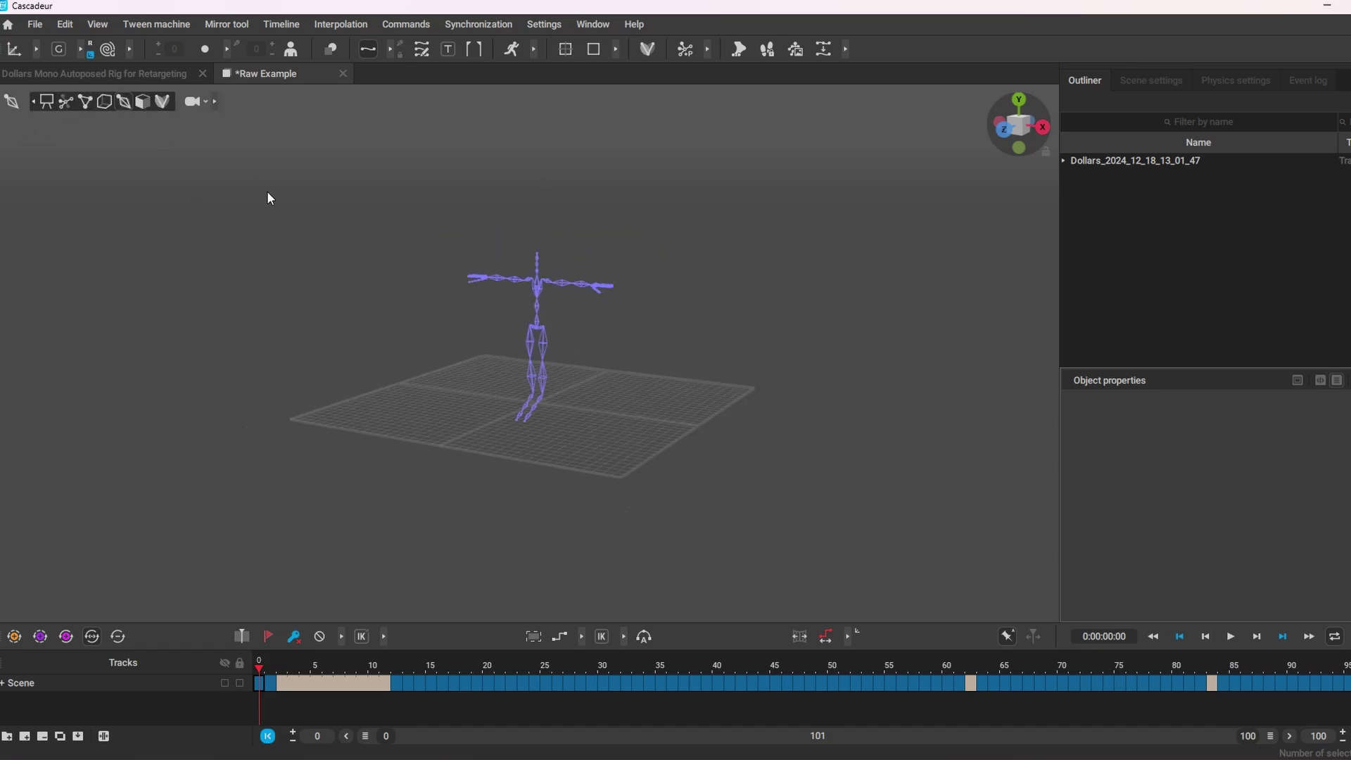
{"action": "left_click_drag", "start_coordinate": [341, 176], "coordinate": [665, 441]}
{"action": "left_click", "coordinate": [927, 556]}
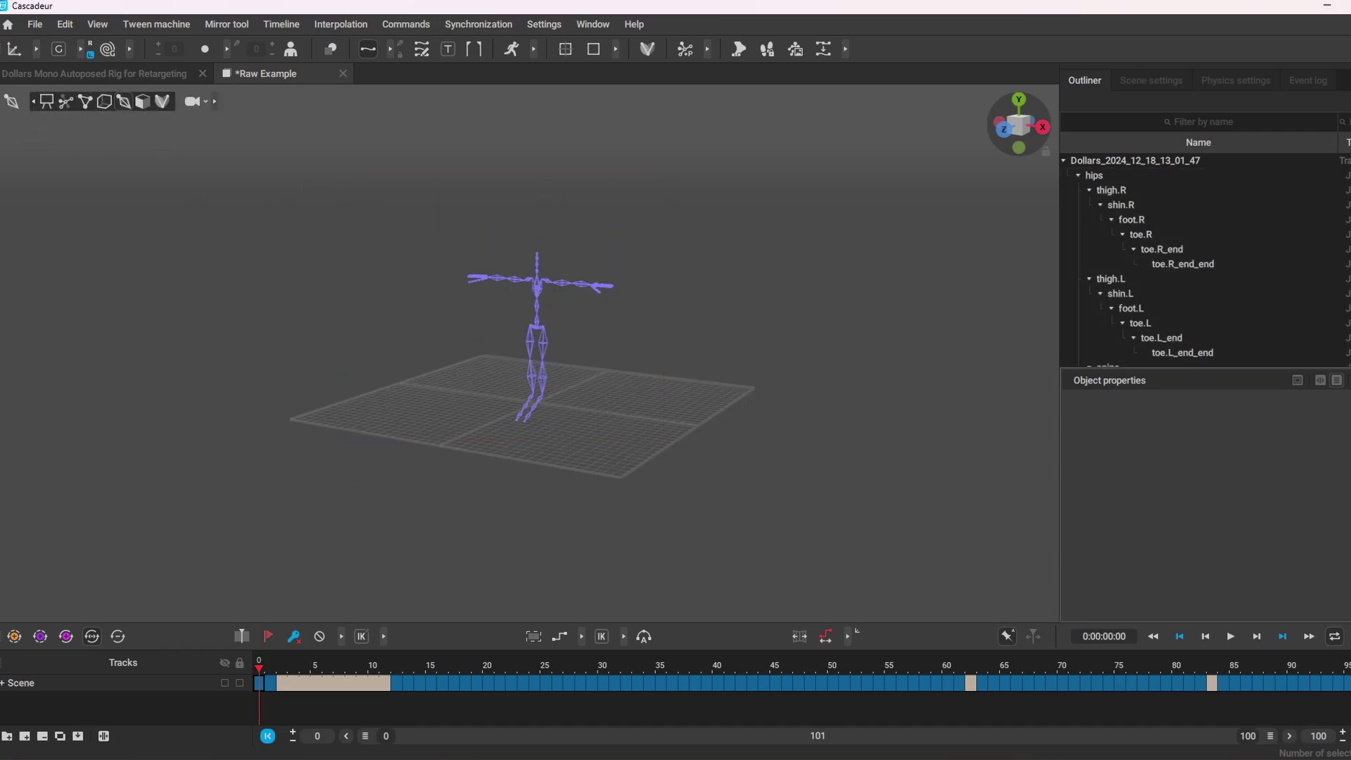
{"action": "left_click_drag", "start_coordinate": [922, 672], "coordinate": [1063, 666]}
{"action": "left_click", "coordinate": [37, 24]}
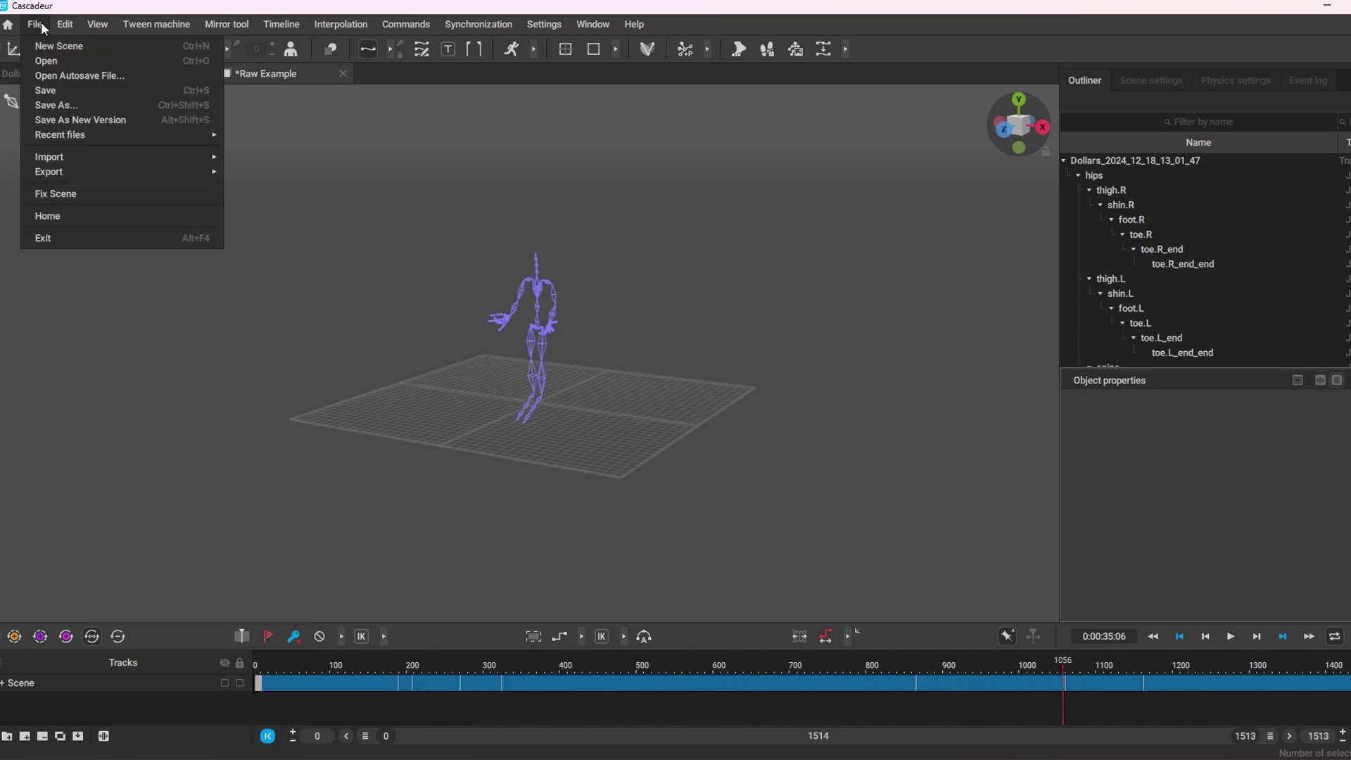
{"action": "key", "text": "Return"}
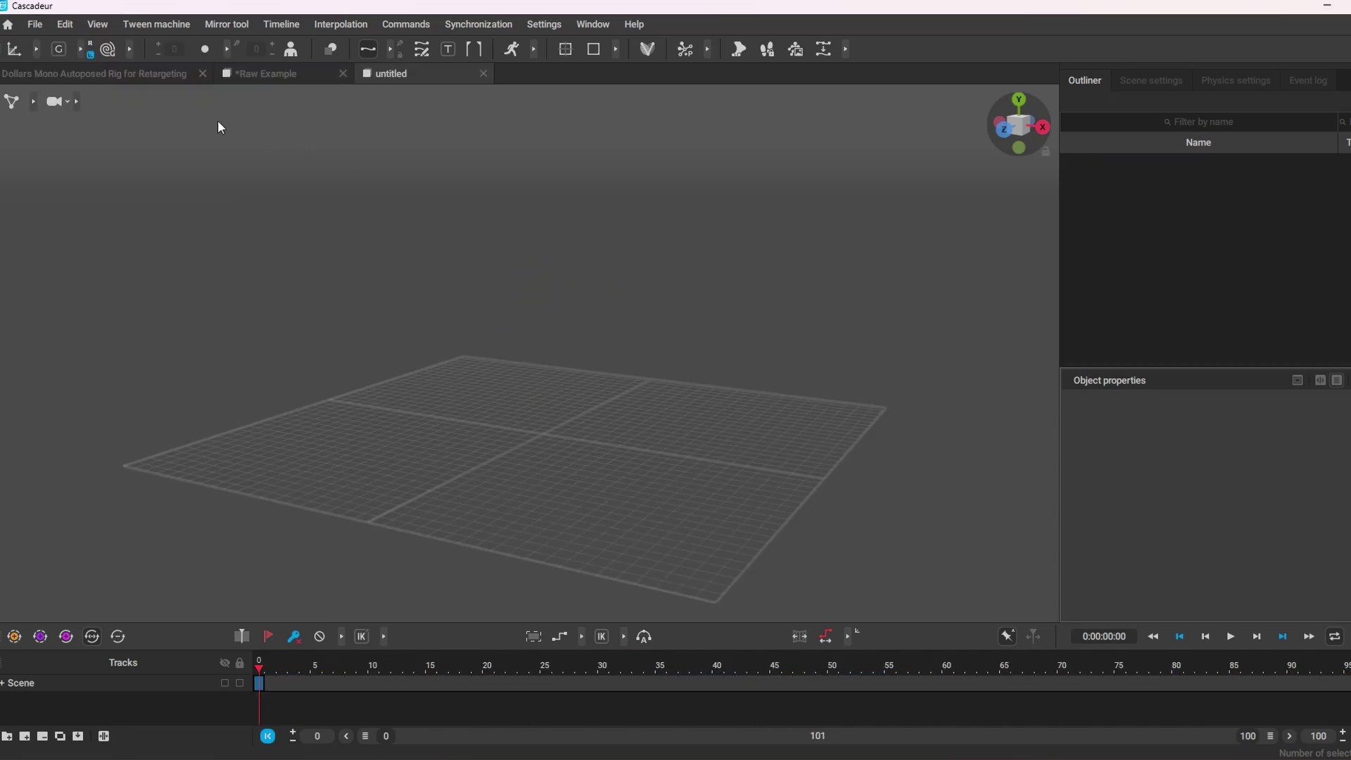
Step: Load the UE5 Quinn character from the Home screen's Models library
{"action": "left_click", "coordinate": [8, 24]}
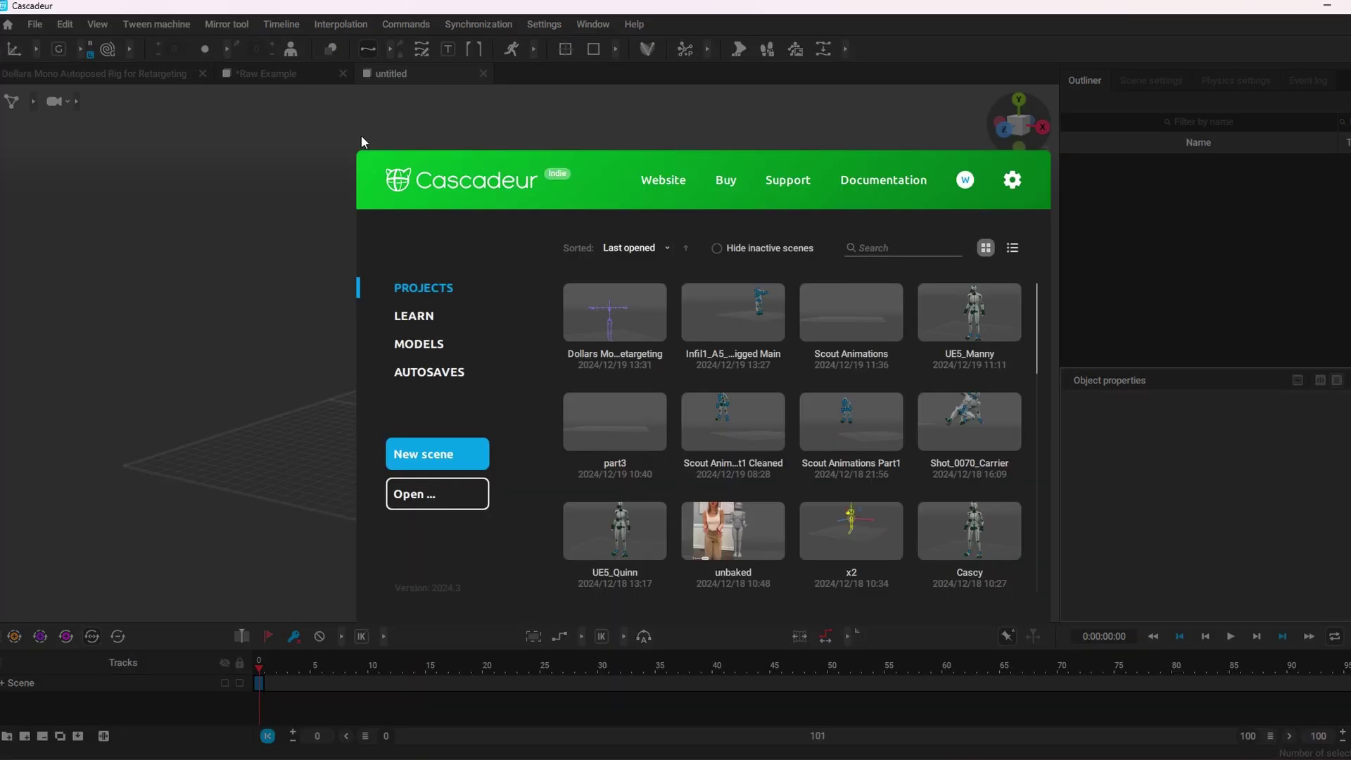
{"action": "left_click", "coordinate": [429, 344]}
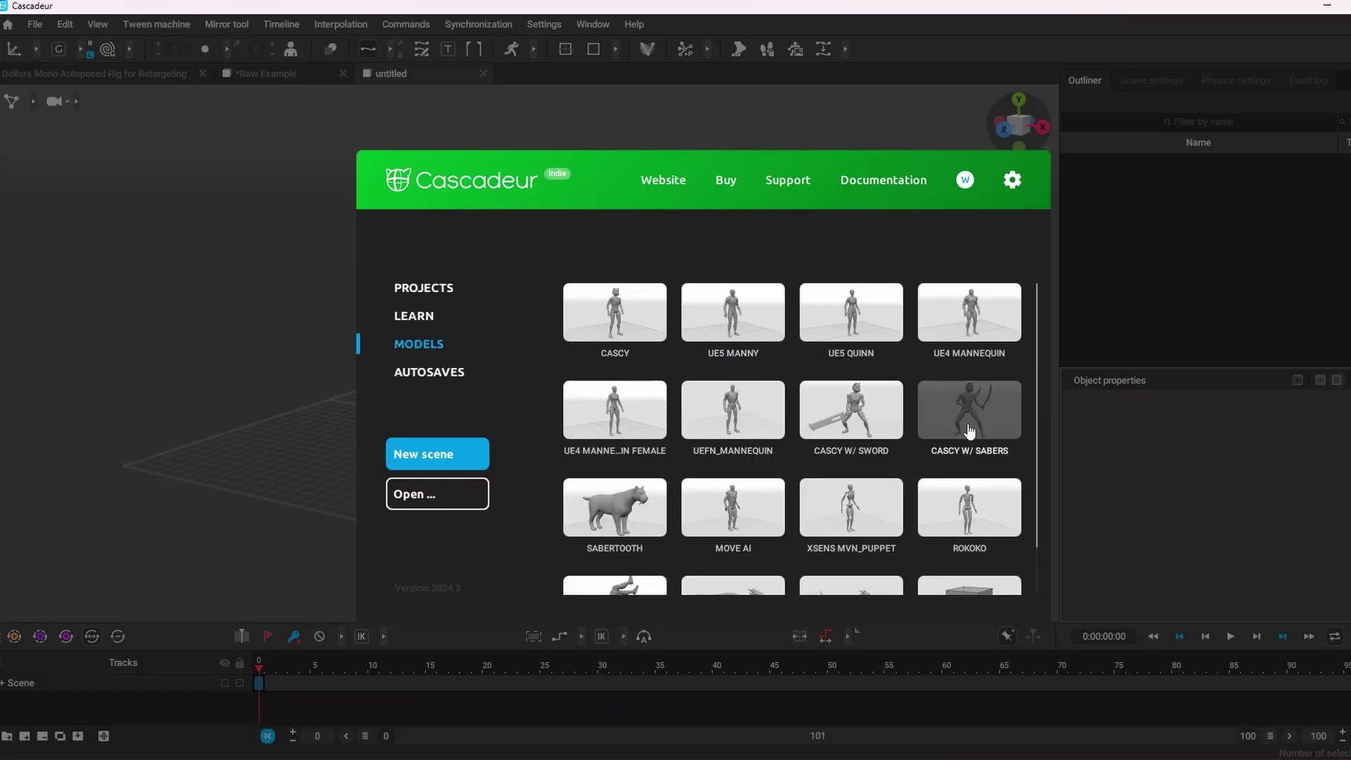
{"action": "left_click", "coordinate": [857, 321]}
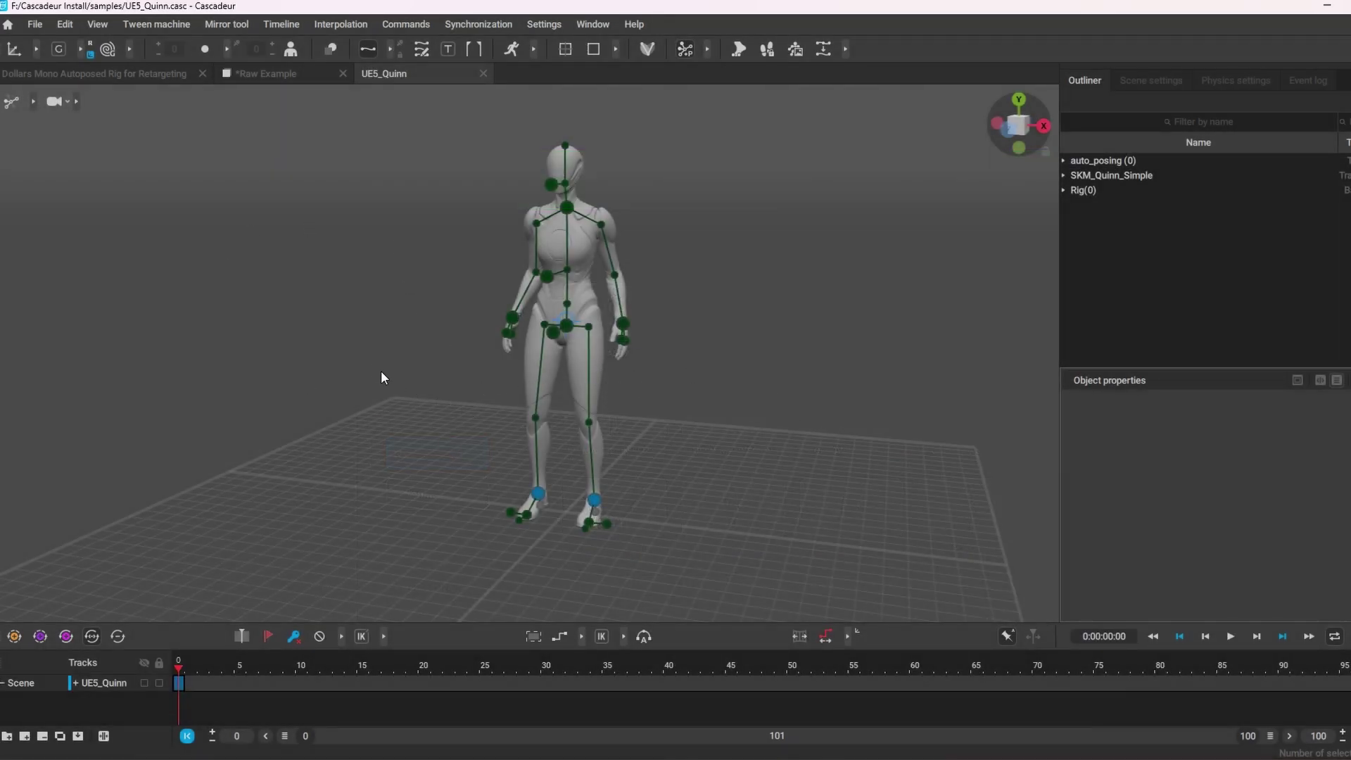
Step: Compare Quinn with the Dollars Mono rig, restore its wireframe bones, then return to Raw Example
{"action": "right_click_drag", "start_coordinate": [382, 378], "coordinate": [673, 519]}
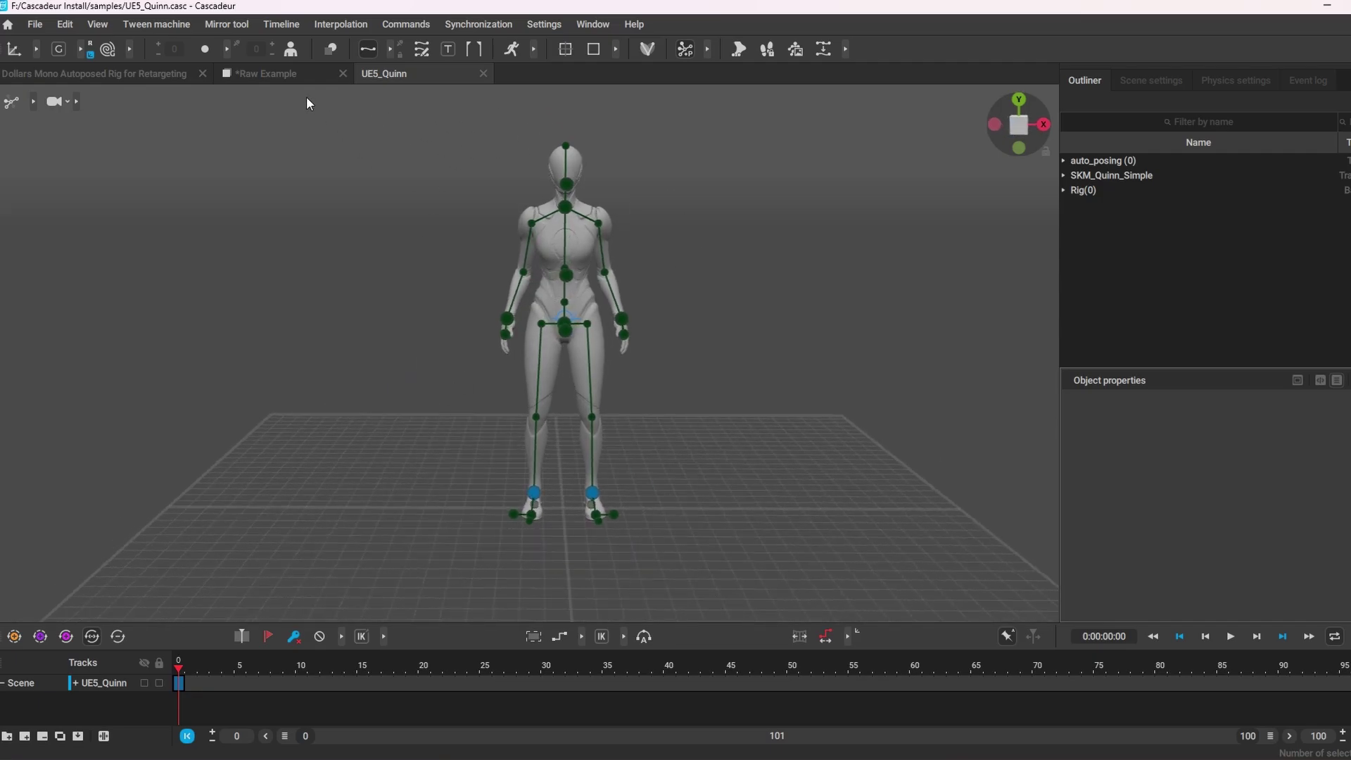
{"action": "left_click", "coordinate": [53, 71]}
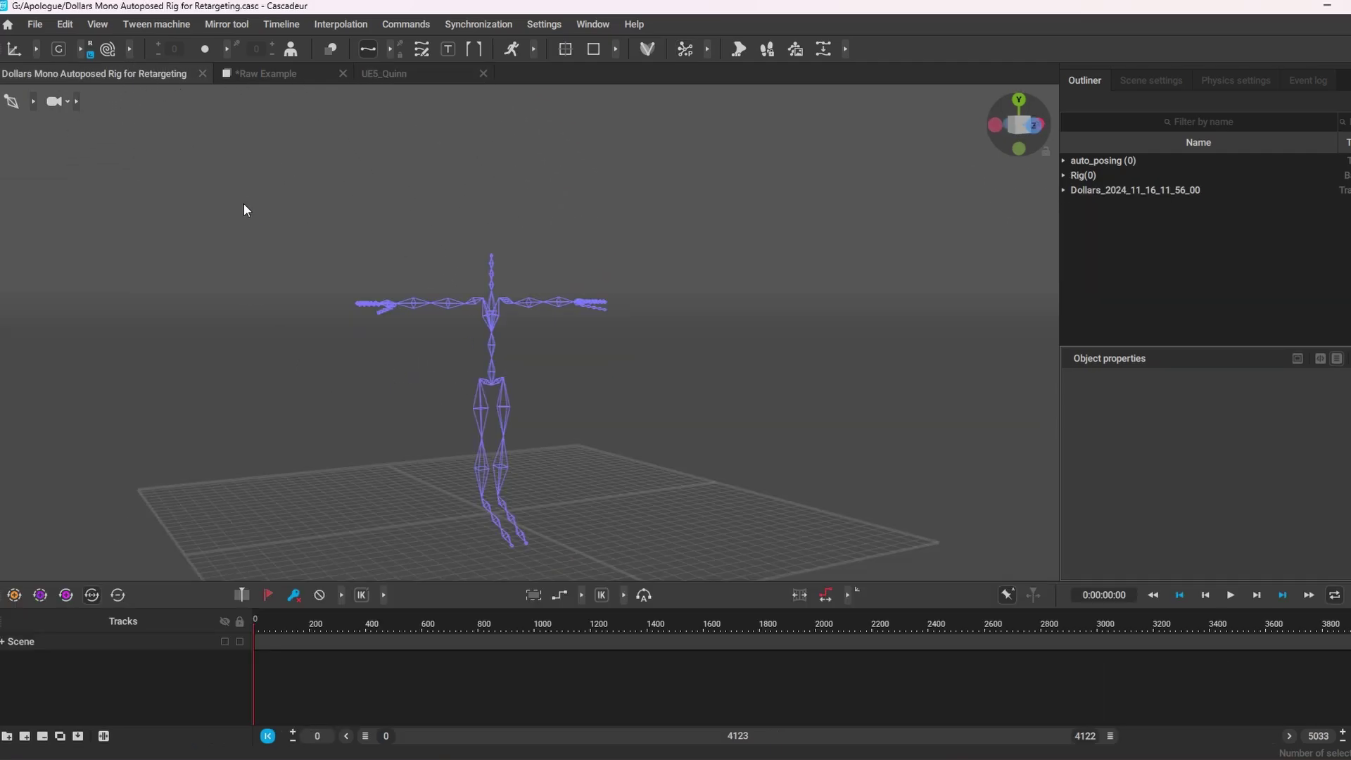
{"action": "left_click", "coordinate": [406, 76]}
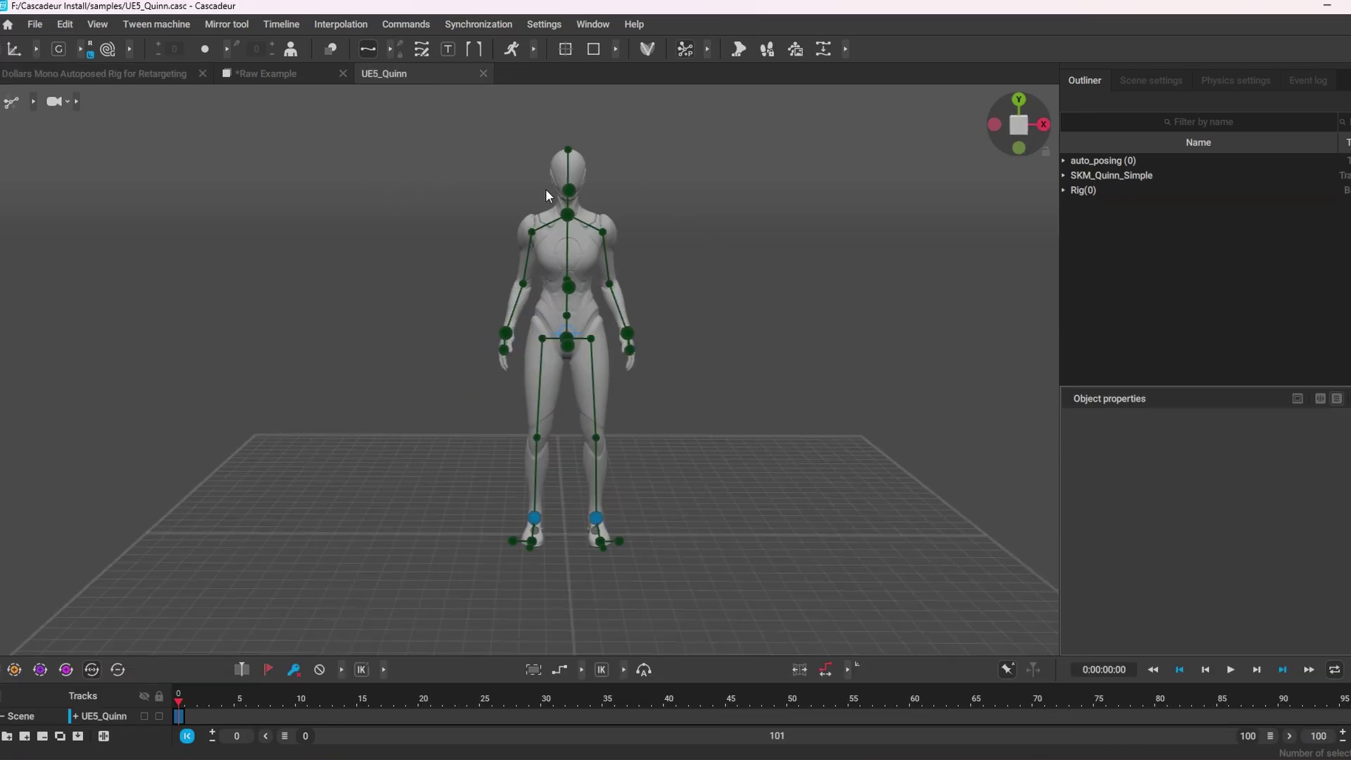
{"action": "left_click", "coordinate": [125, 76]}
{"action": "left_click", "coordinate": [33, 101]}
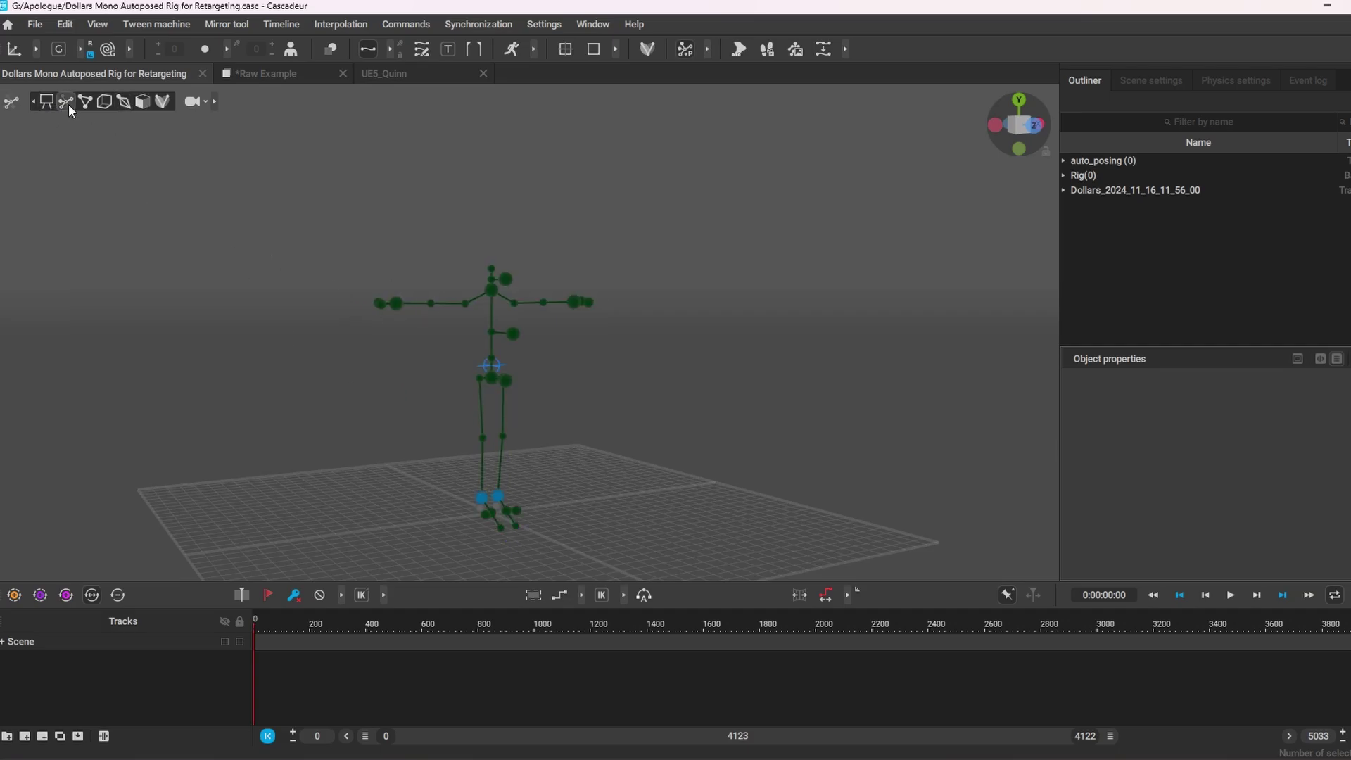
{"action": "left_click", "coordinate": [144, 103]}
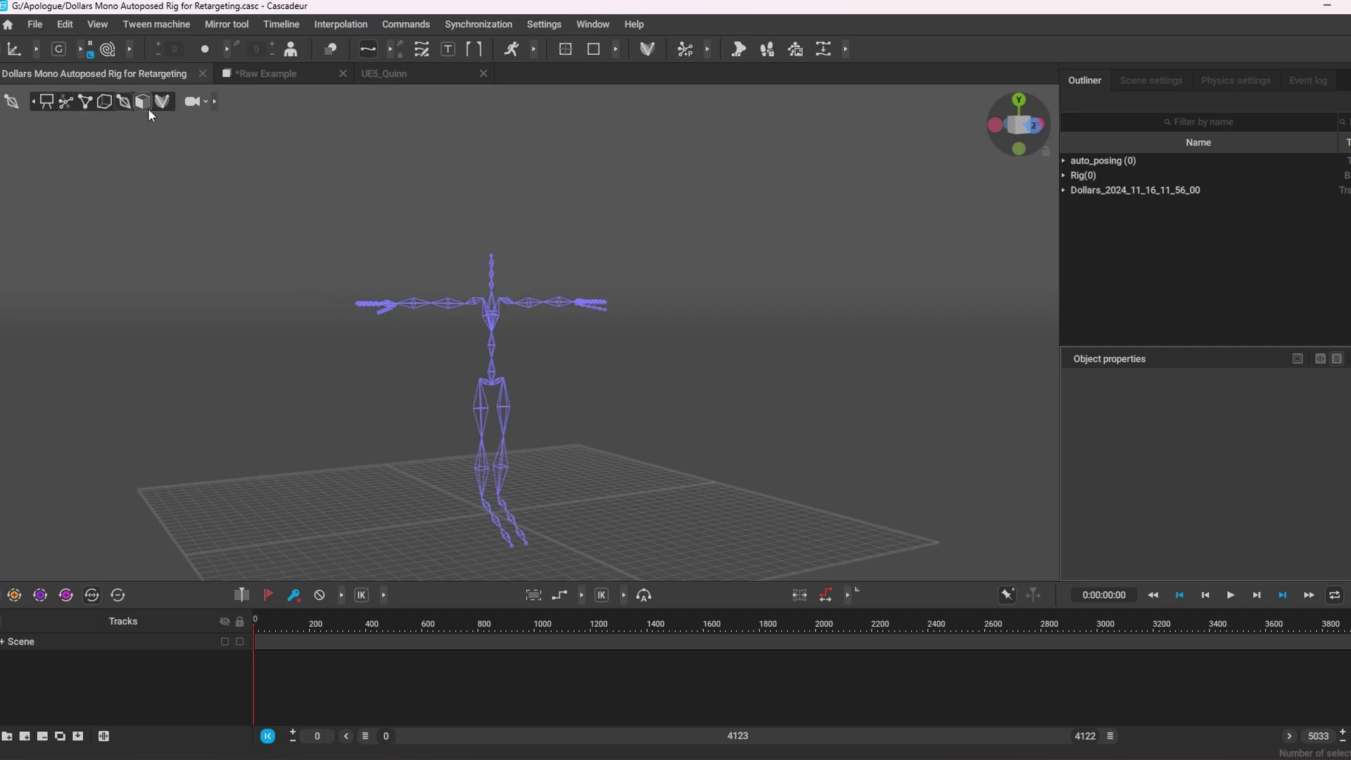
{"action": "left_click", "coordinate": [329, 74]}
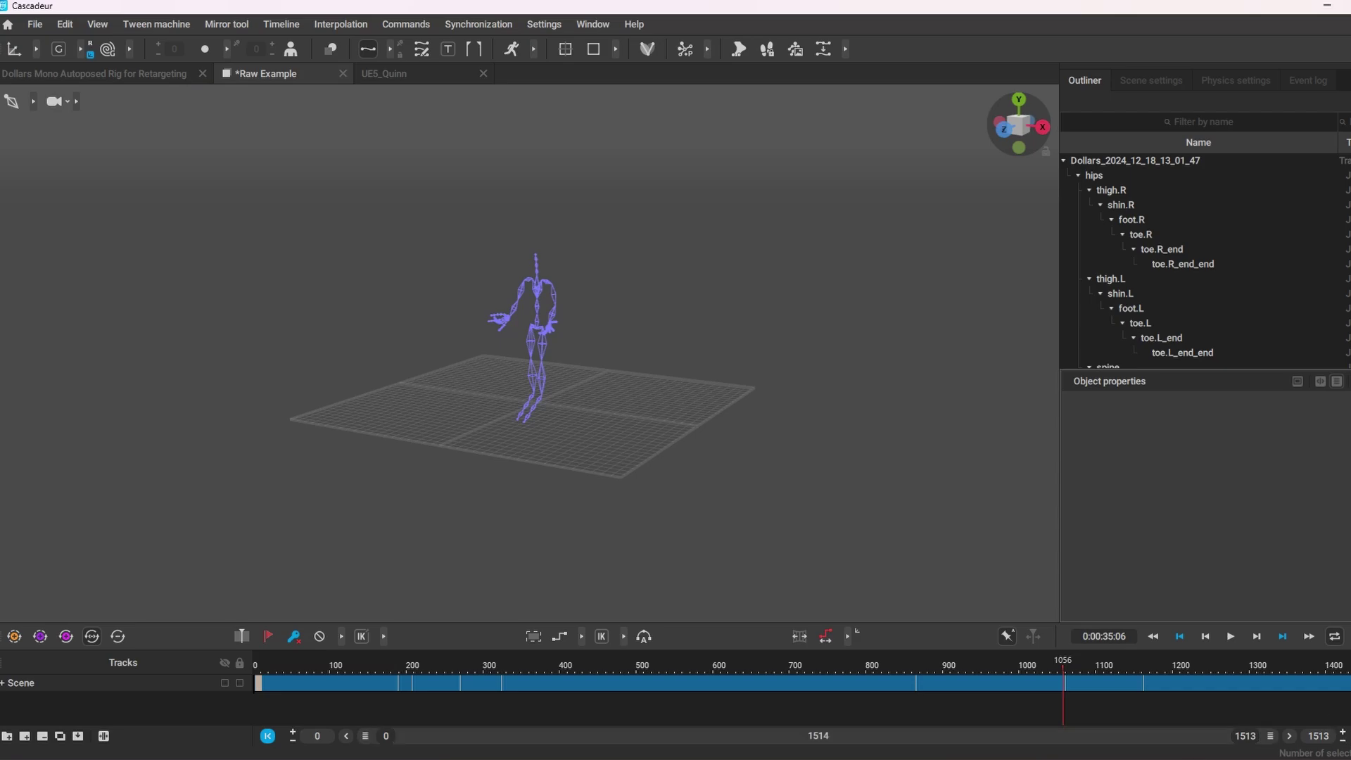
Step: Rewind the Raw Example capture to frame 0, clear the skeleton selection, and open the Dollars Mono rig scene
{"action": "key", "text": "Home"}
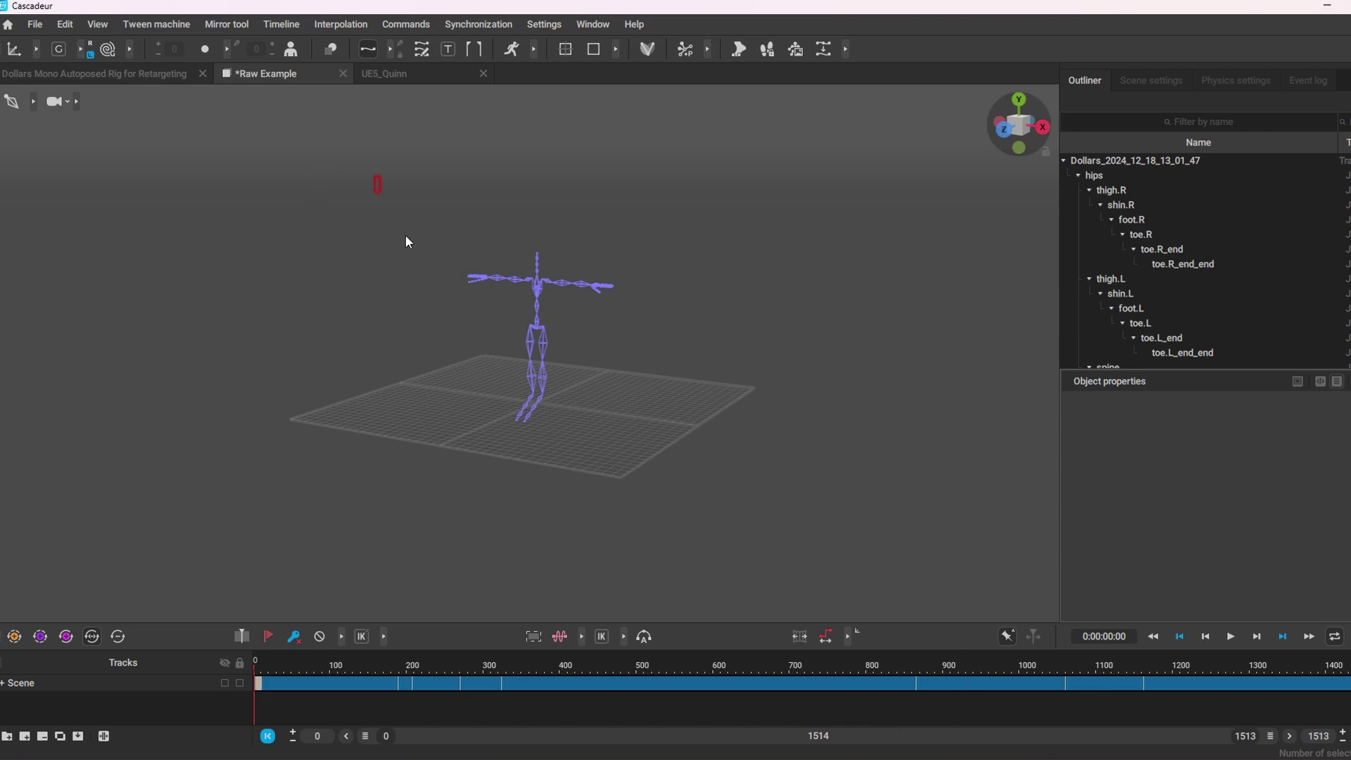
{"action": "left_click_drag", "start_coordinate": [380, 177], "coordinate": [769, 506]}
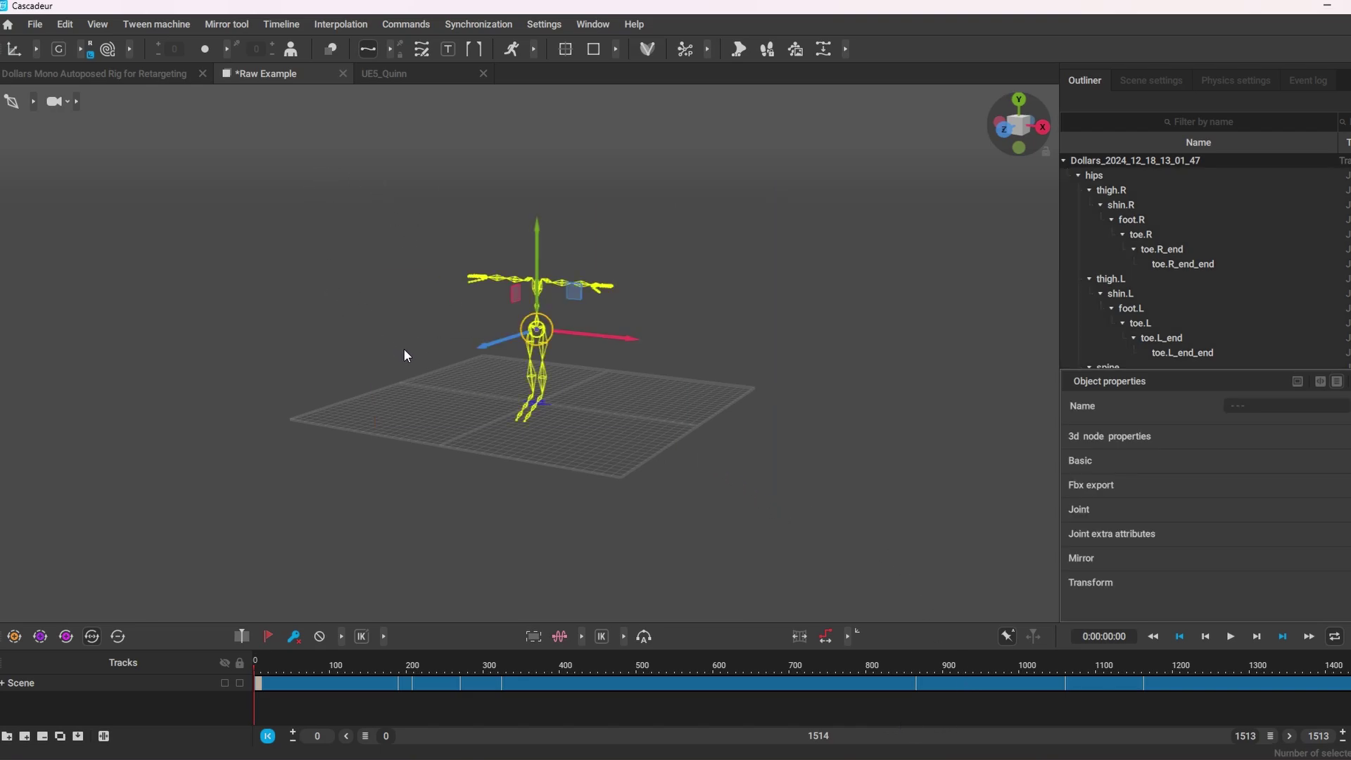
{"action": "left_click", "coordinate": [392, 322]}
{"action": "left_click_drag", "start_coordinate": [319, 147], "coordinate": [733, 500]}
{"action": "left_click", "coordinate": [299, 315]}
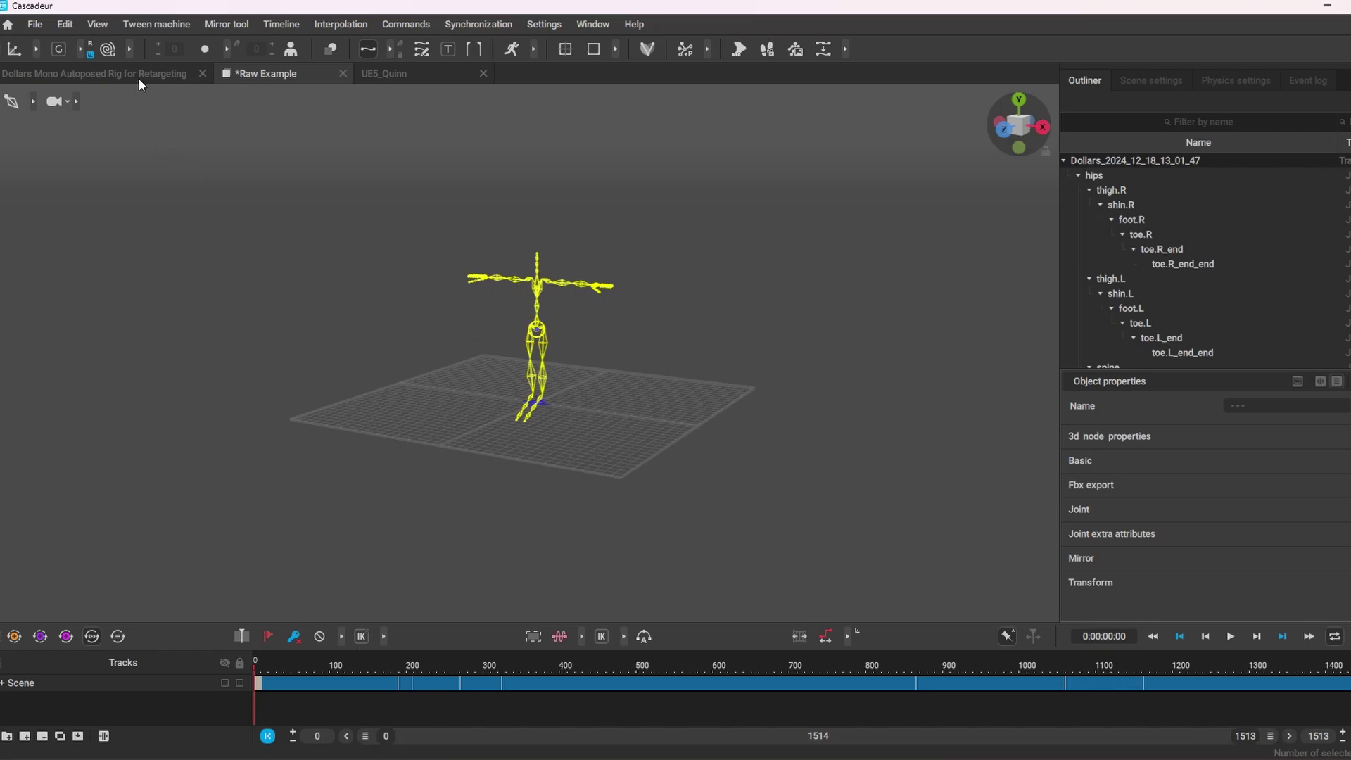
{"action": "left_click", "coordinate": [94, 73]}
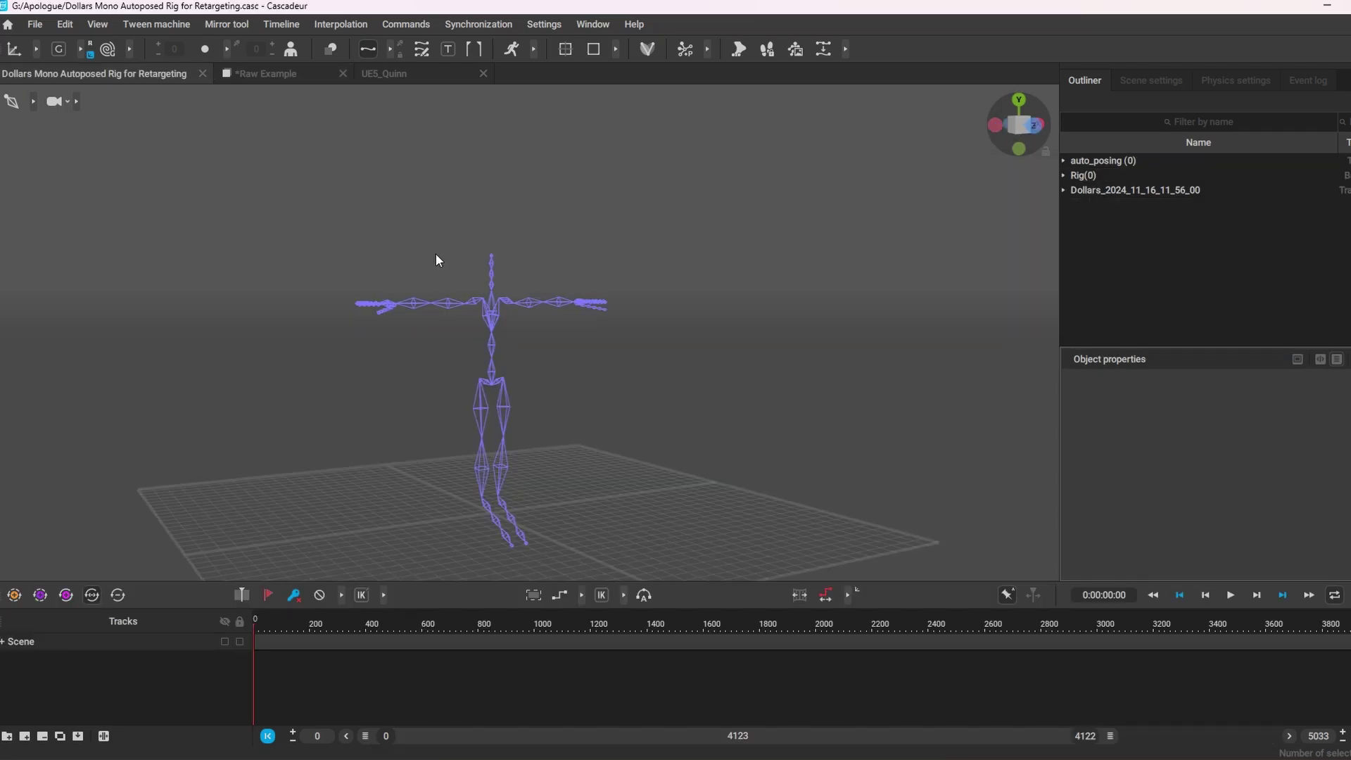
Step: Select every joint of the autoposed Dollars Mono rig
{"action": "right_click_drag", "start_coordinate": [436, 260], "coordinate": [464, 293]}
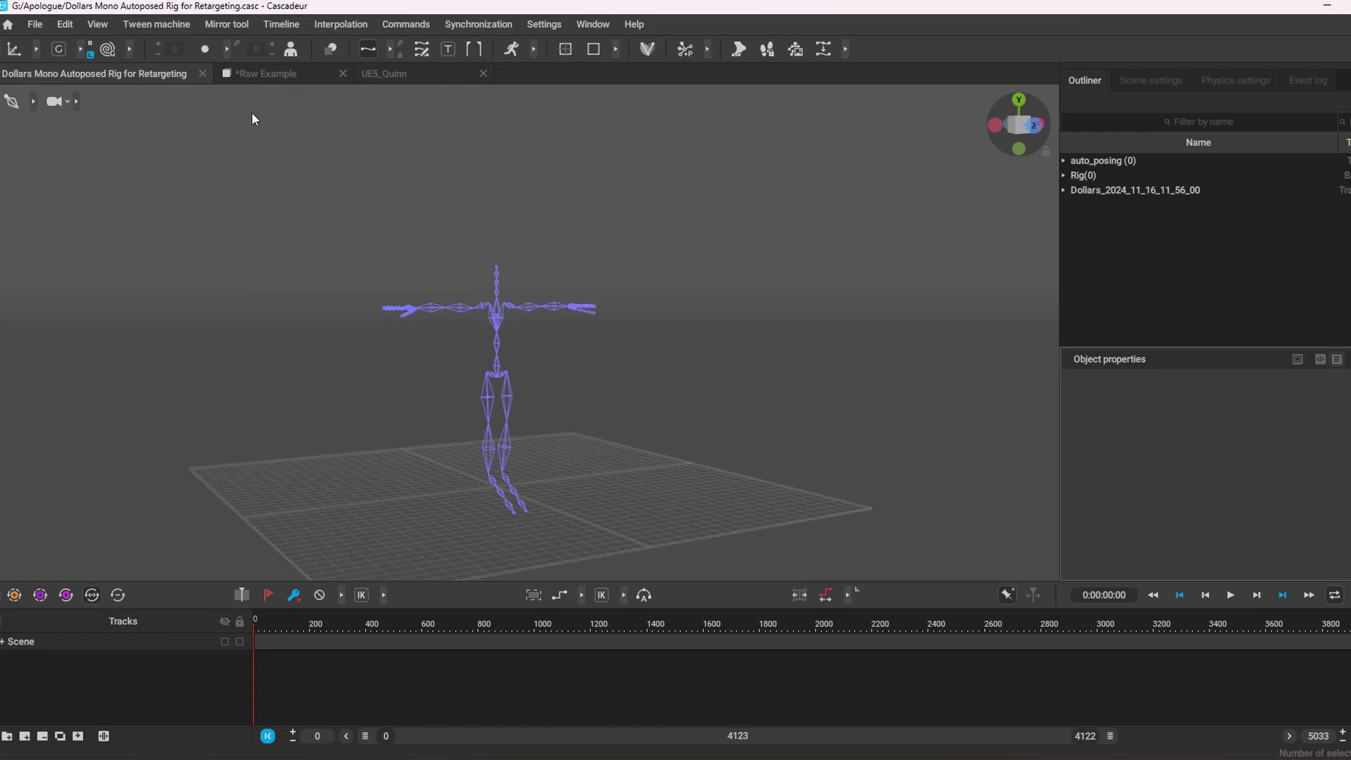
{"action": "left_click_drag", "start_coordinate": [329, 229], "coordinate": [722, 565]}
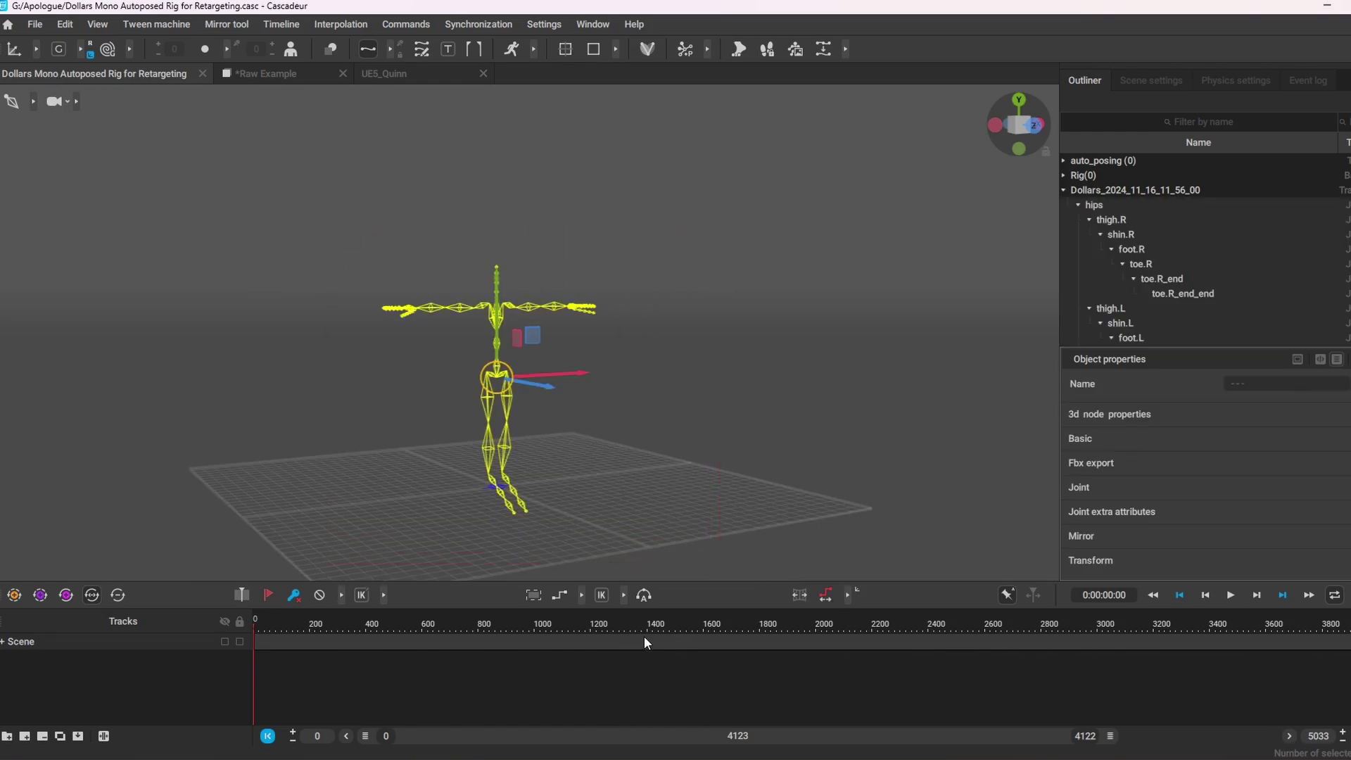
{"action": "left_click", "coordinate": [253, 77]}
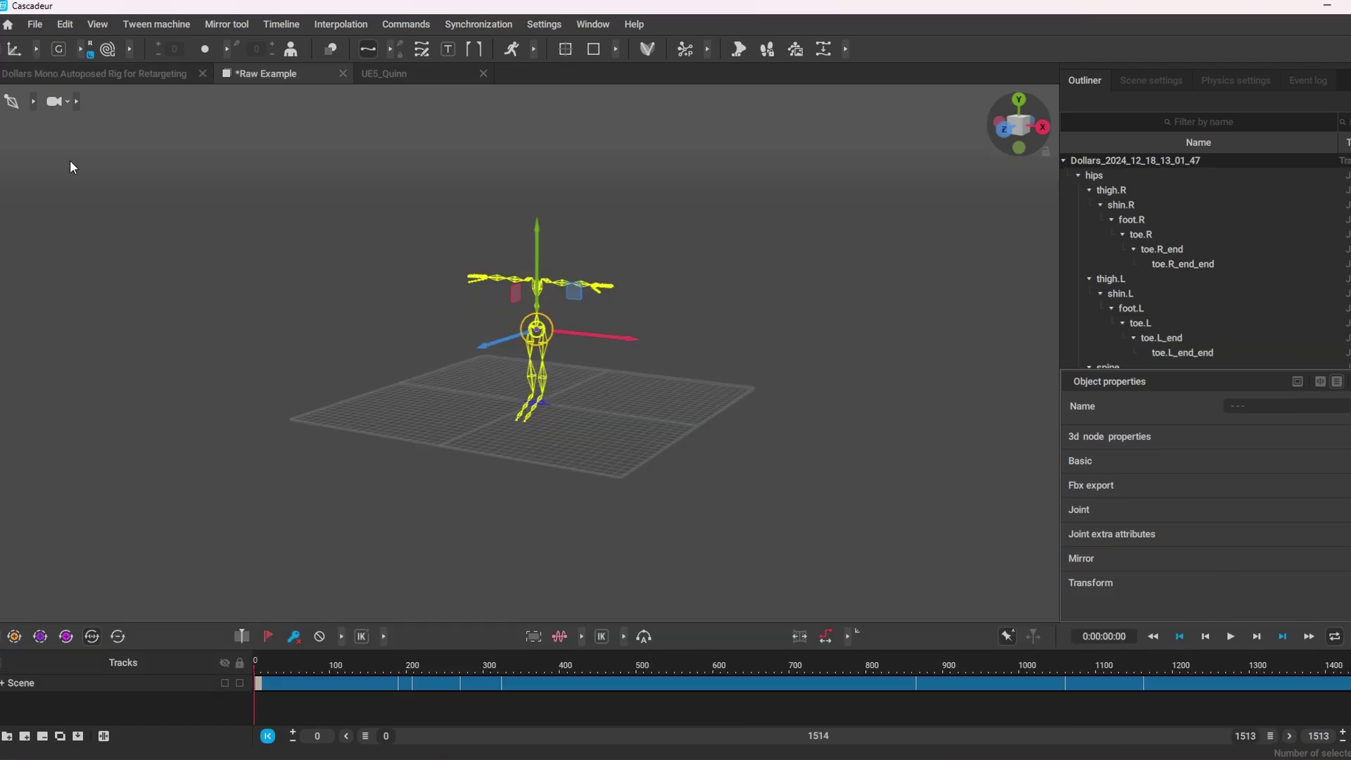
{"action": "left_click", "coordinate": [111, 74]}
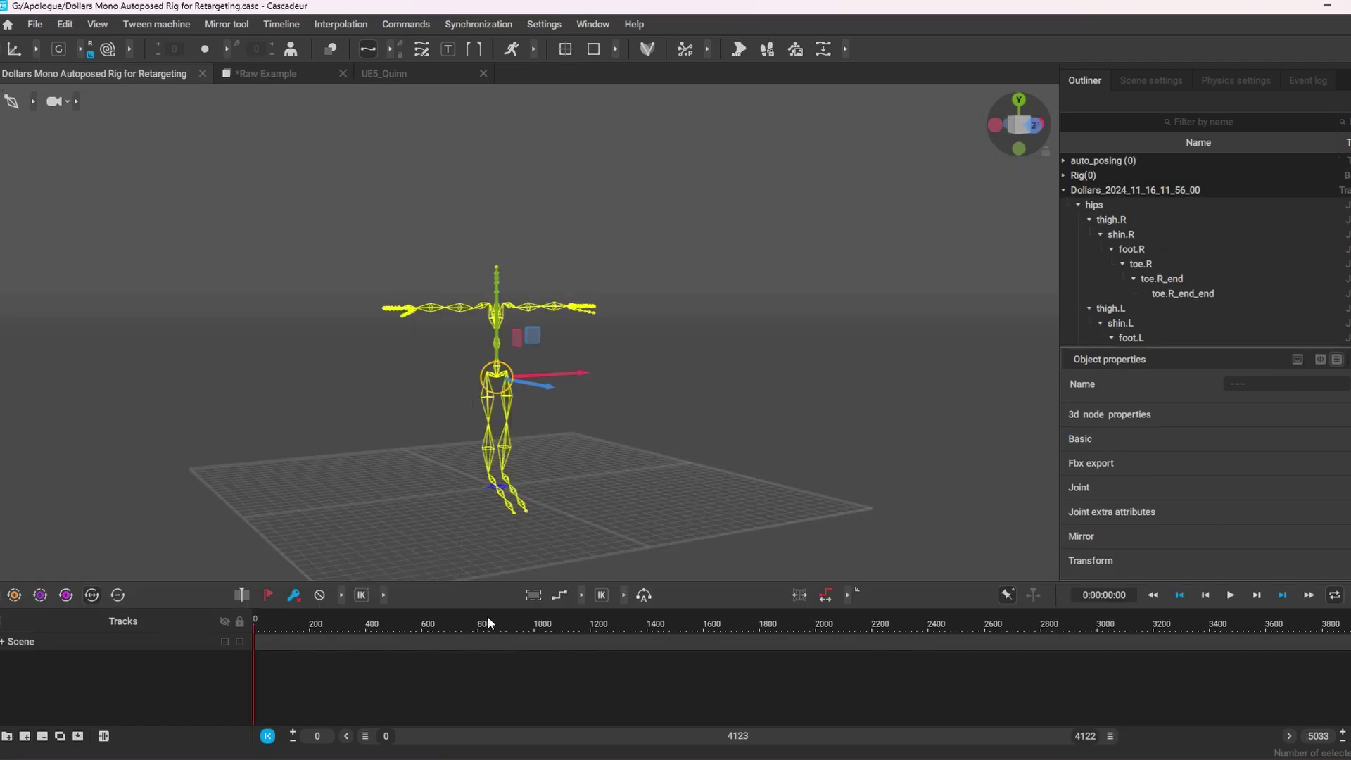
Step: Mark a timeline interval up to frame 1640, paste the captured animation into it, and preview it
{"action": "left_click", "coordinate": [712, 642]}
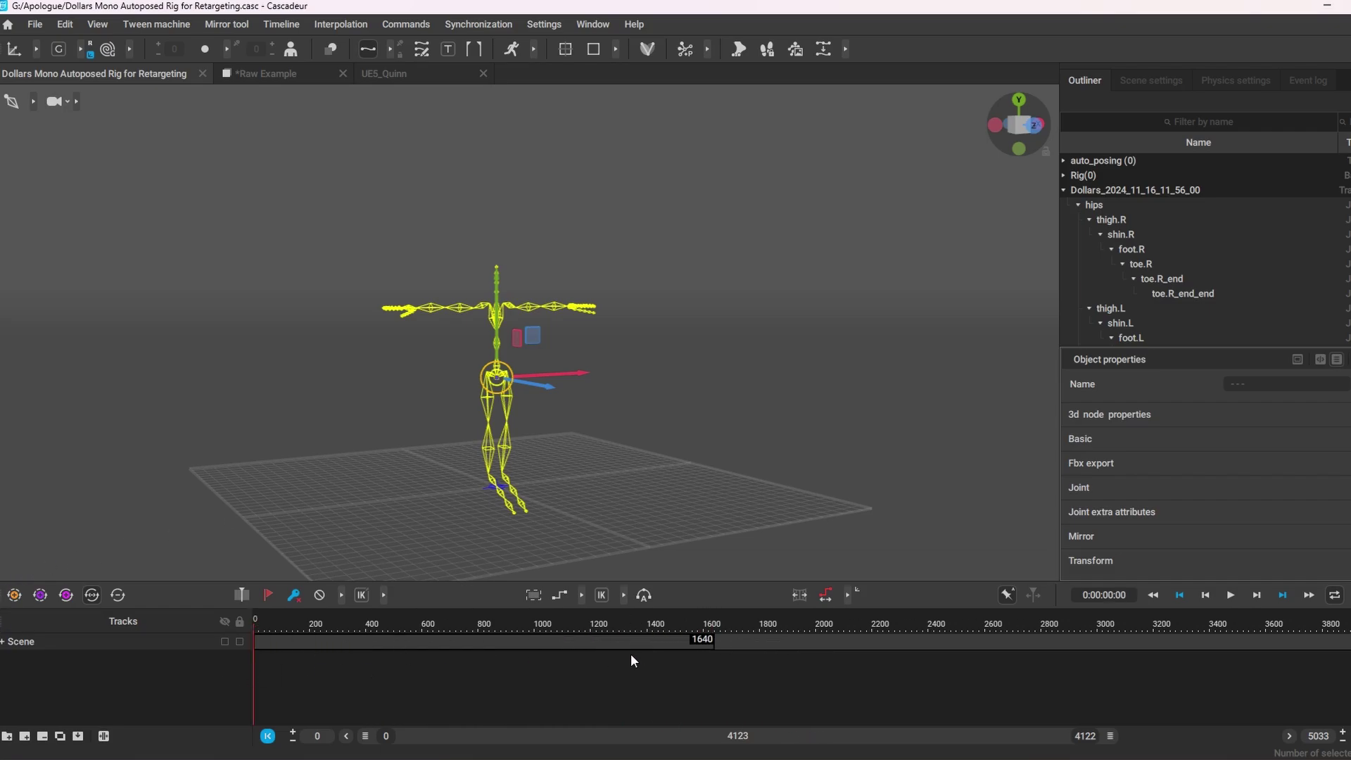
{"action": "left_click", "coordinate": [372, 328]}
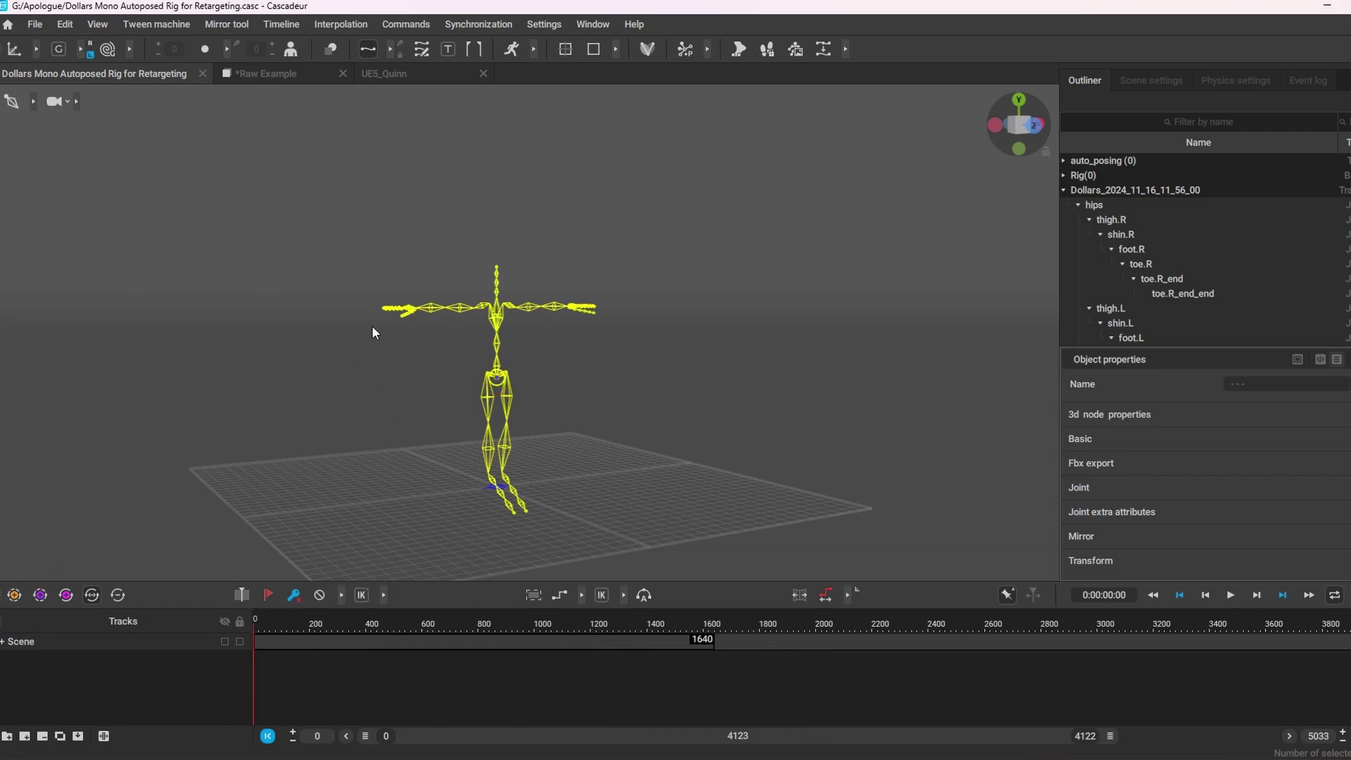
{"action": "left_click", "coordinate": [478, 353]}
{"action": "left_click_drag", "start_coordinate": [365, 623], "coordinate": [497, 657]}
{"action": "left_click", "coordinate": [630, 507]}
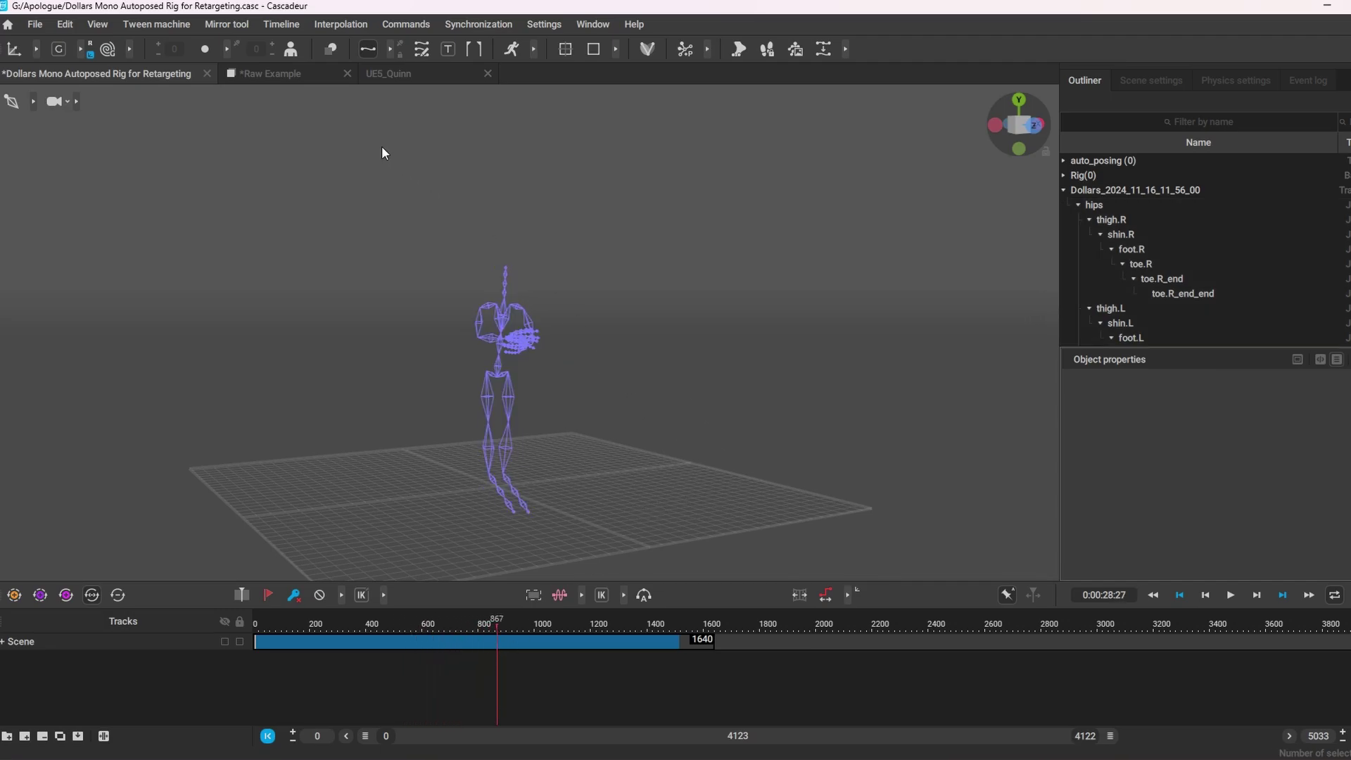
Step: Close the Raw Example scene with Don't Save
{"action": "left_click", "coordinate": [323, 76]}
{"action": "left_click", "coordinate": [347, 73]}
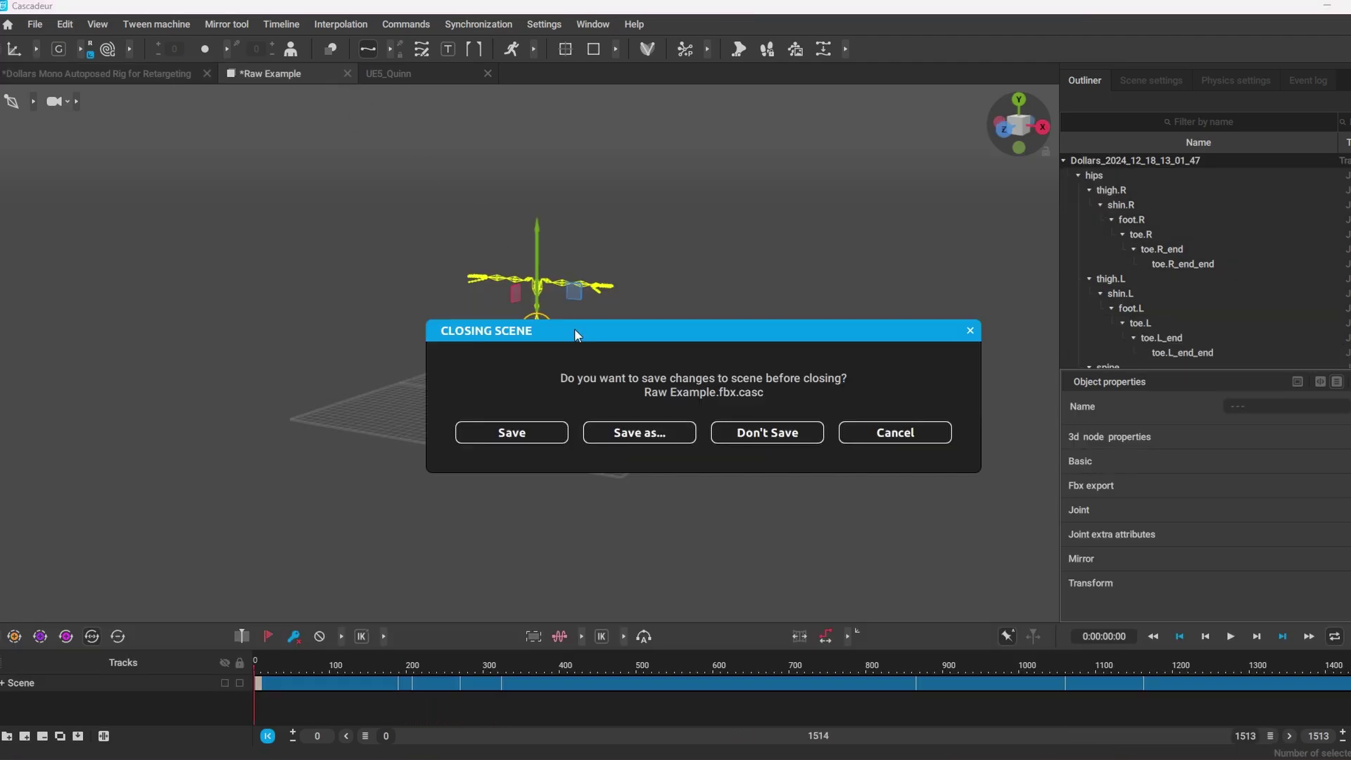
{"action": "left_click", "coordinate": [753, 441]}
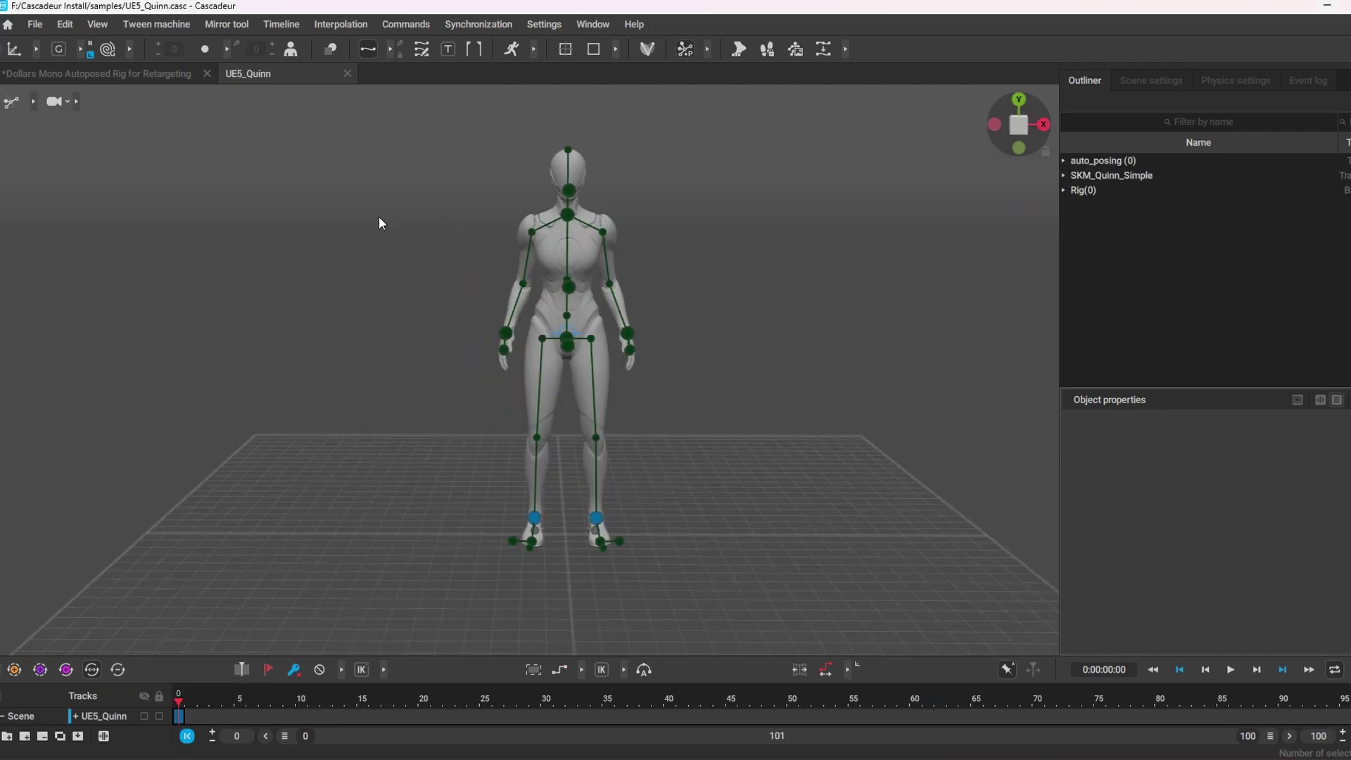
Step: Rewind the Dollars rig to its frame 0 T-pose and select the whole rig
{"action": "left_click", "coordinate": [75, 72]}
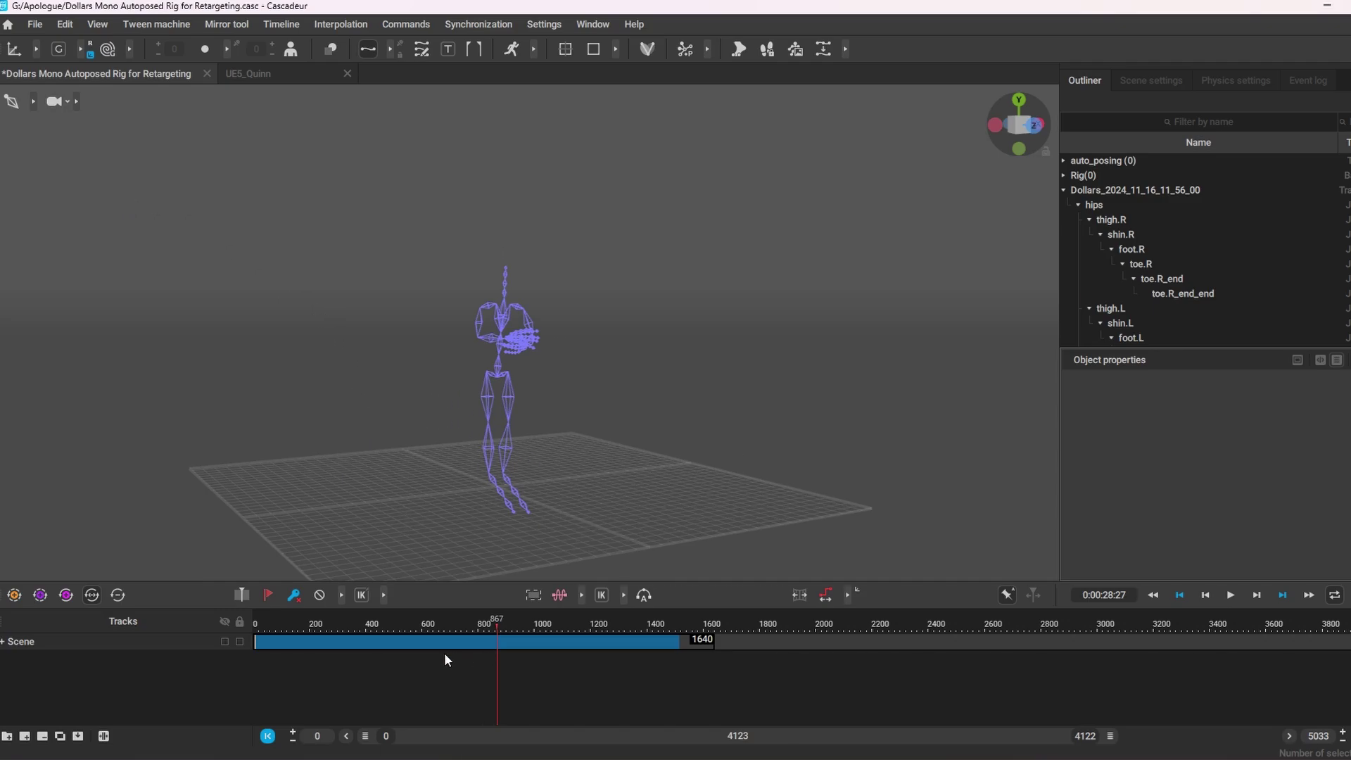
{"action": "left_click", "coordinate": [689, 645]}
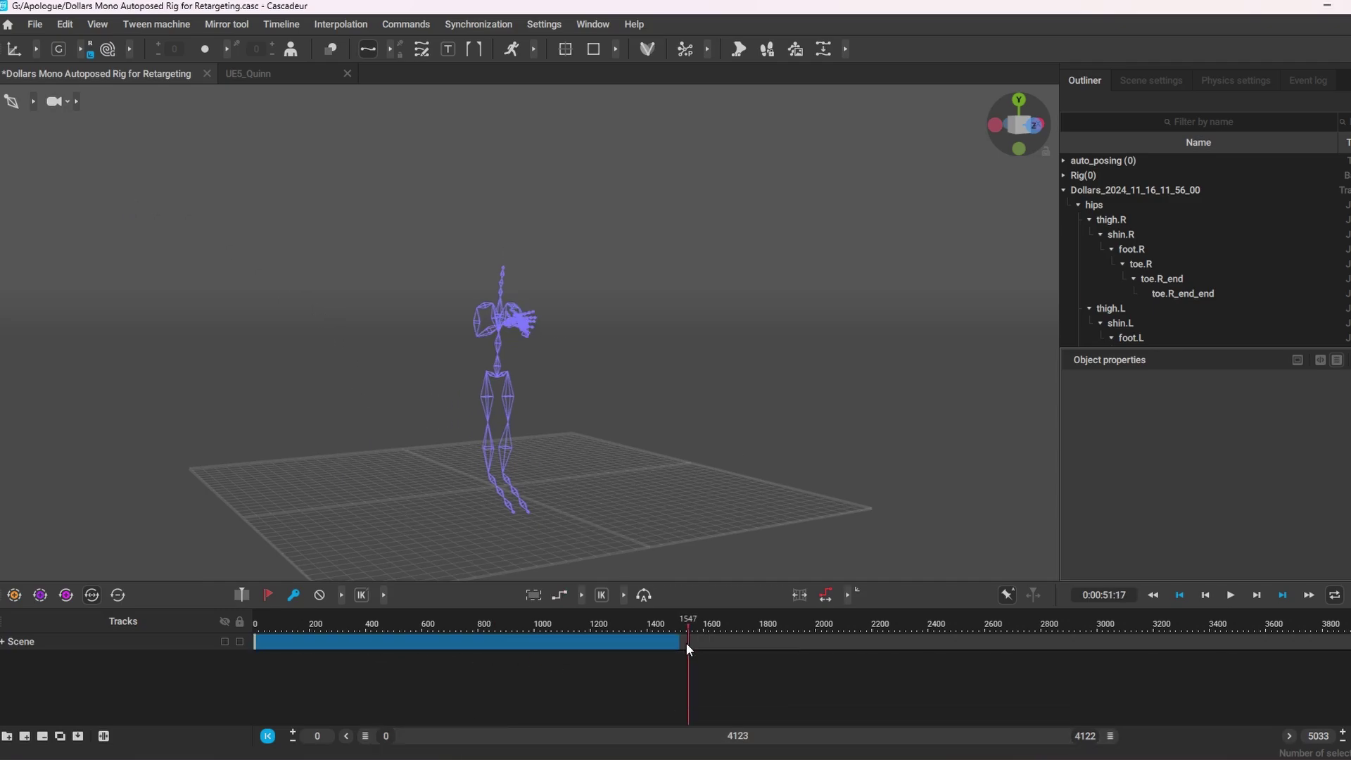
{"action": "left_click_drag", "start_coordinate": [677, 644], "coordinate": [167, 658]}
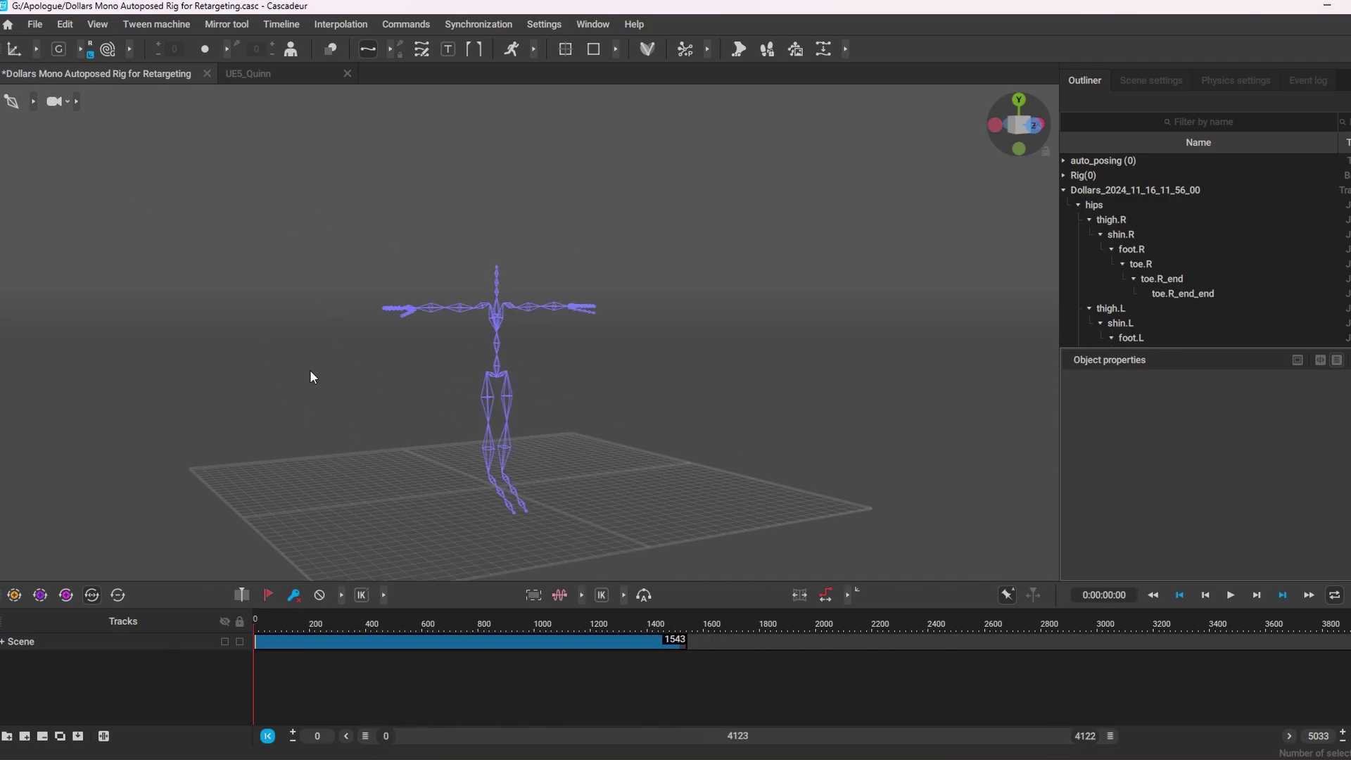
{"action": "left_click_drag", "start_coordinate": [301, 214], "coordinate": [699, 615]}
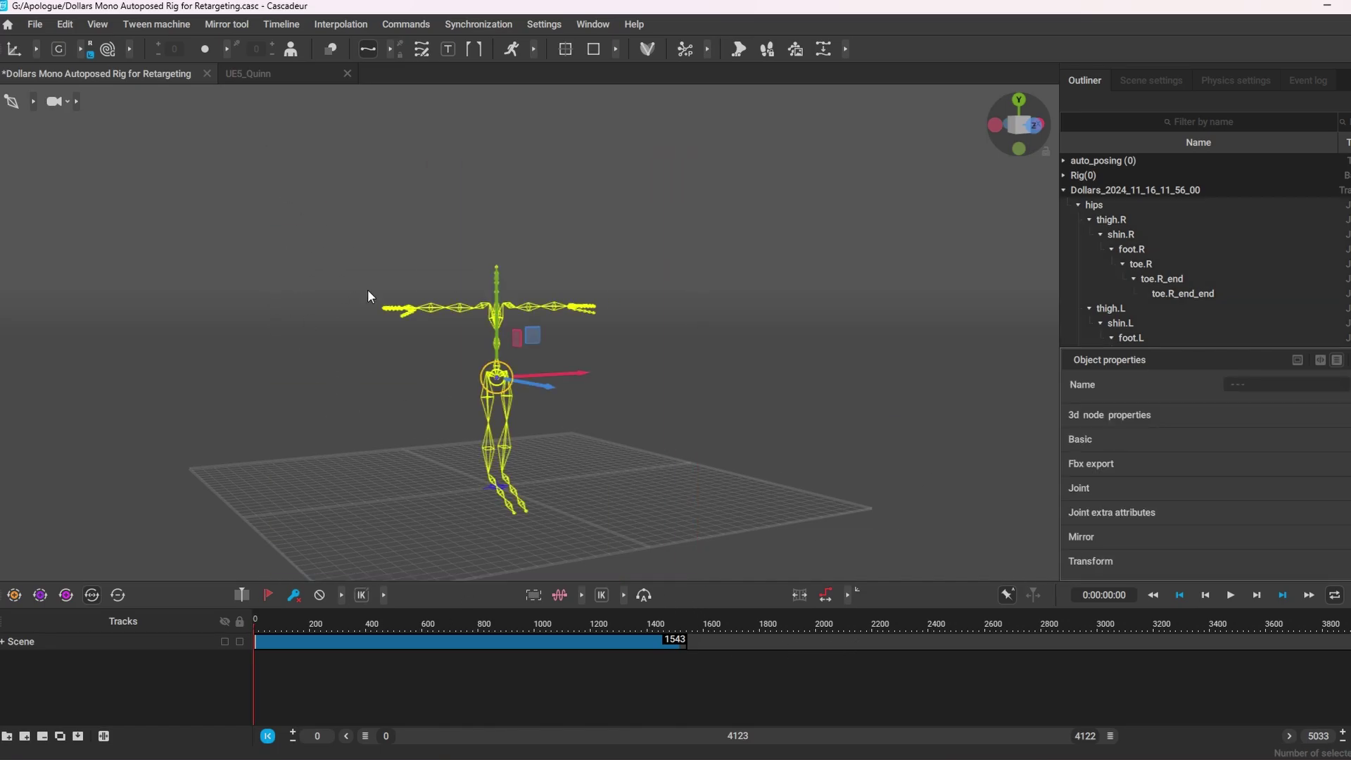
{"action": "left_click", "coordinate": [268, 74]}
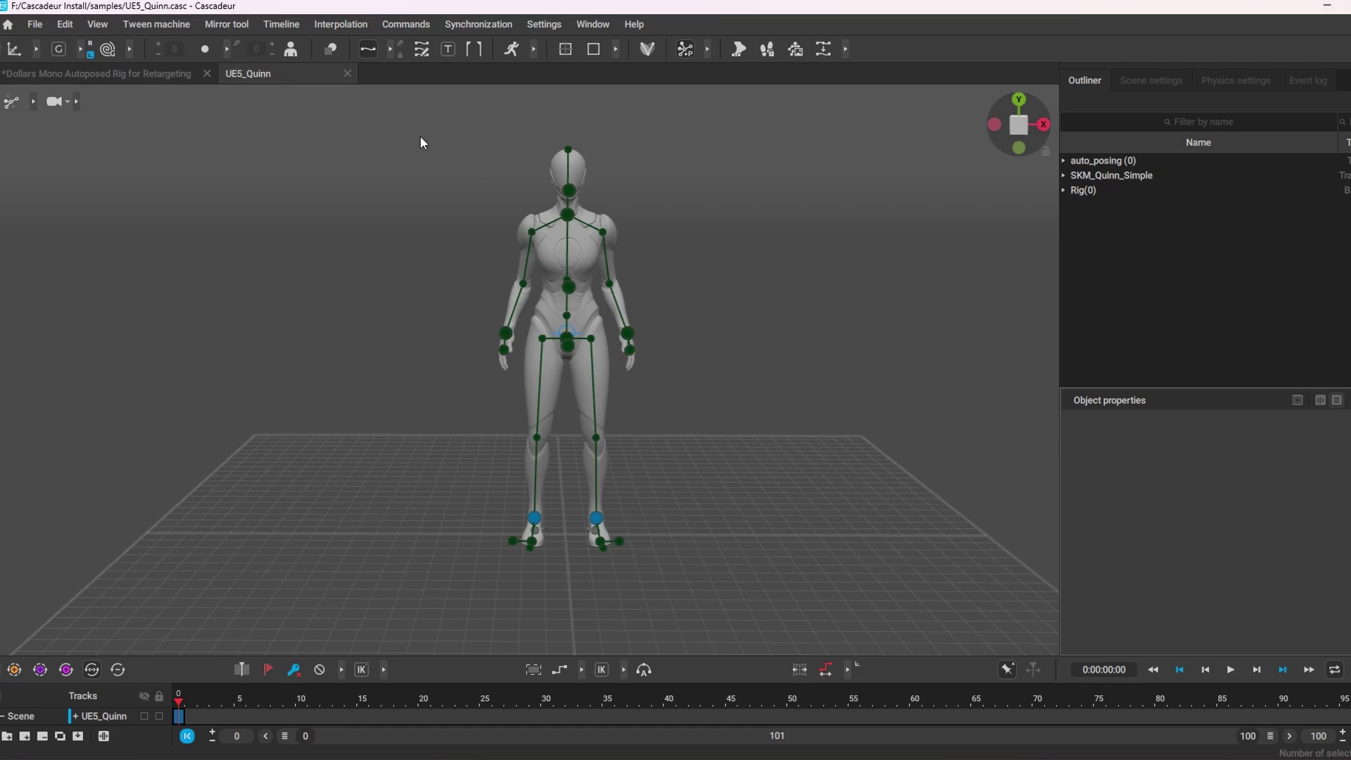
Step: Switch to joint selection mode and select Quinn's entire rig
{"action": "left_click_drag", "start_coordinate": [416, 135], "coordinate": [771, 586]}
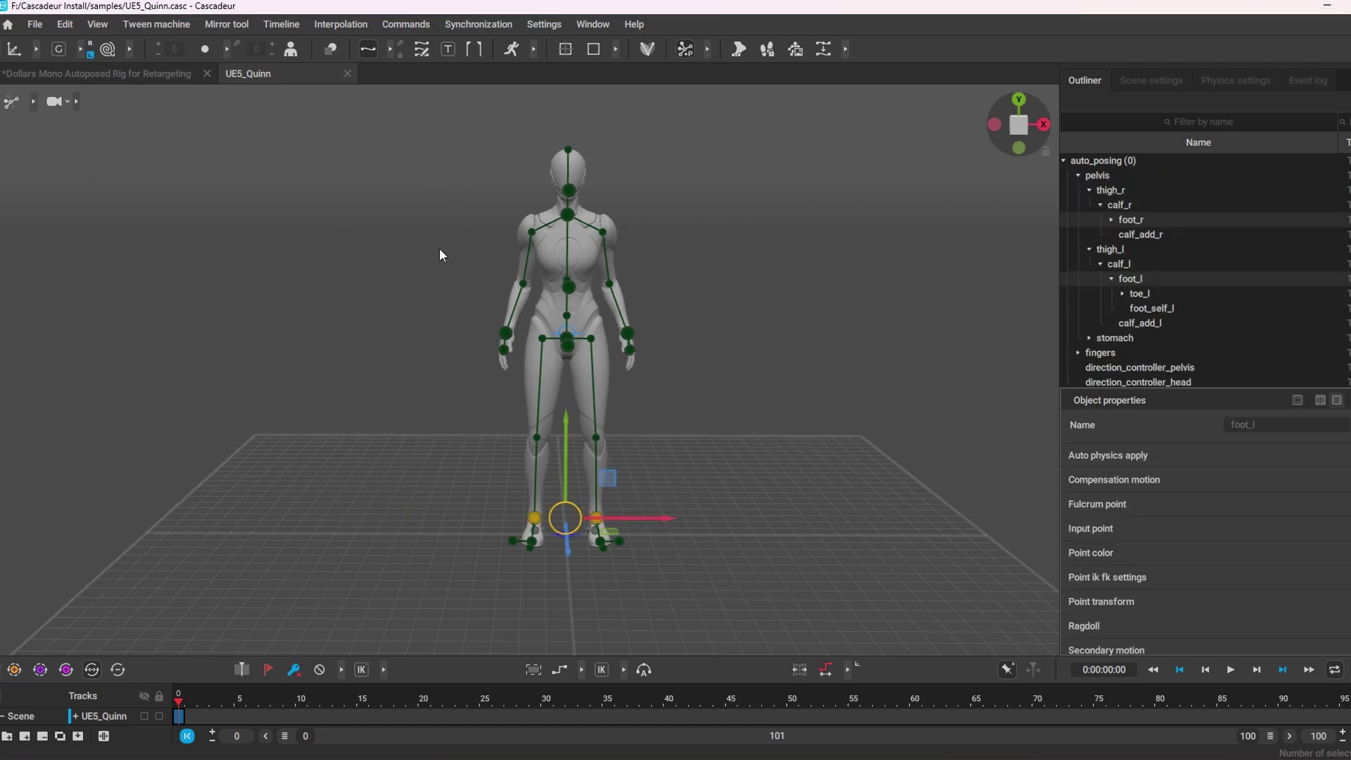
{"action": "left_click", "coordinate": [33, 101]}
{"action": "left_click", "coordinate": [123, 101]}
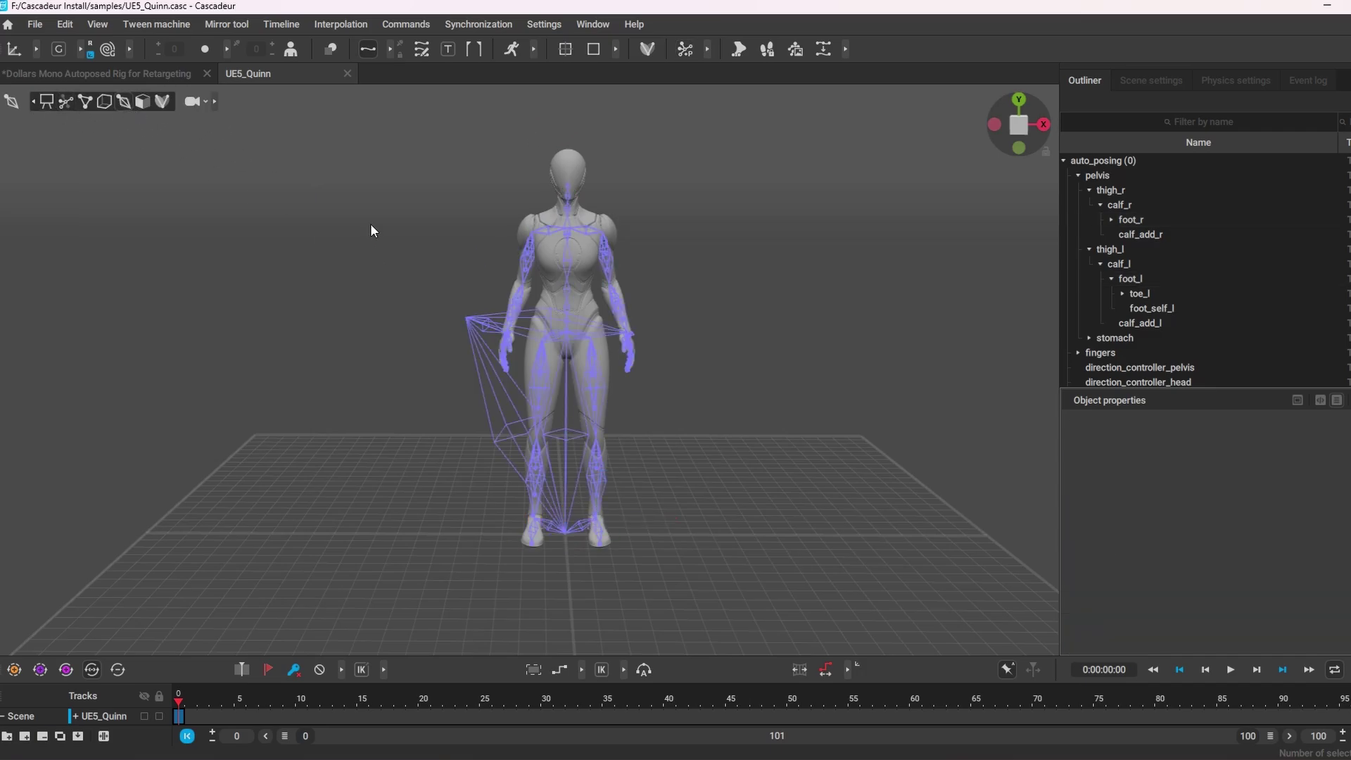
{"action": "left_click_drag", "start_coordinate": [332, 124], "coordinate": [809, 626]}
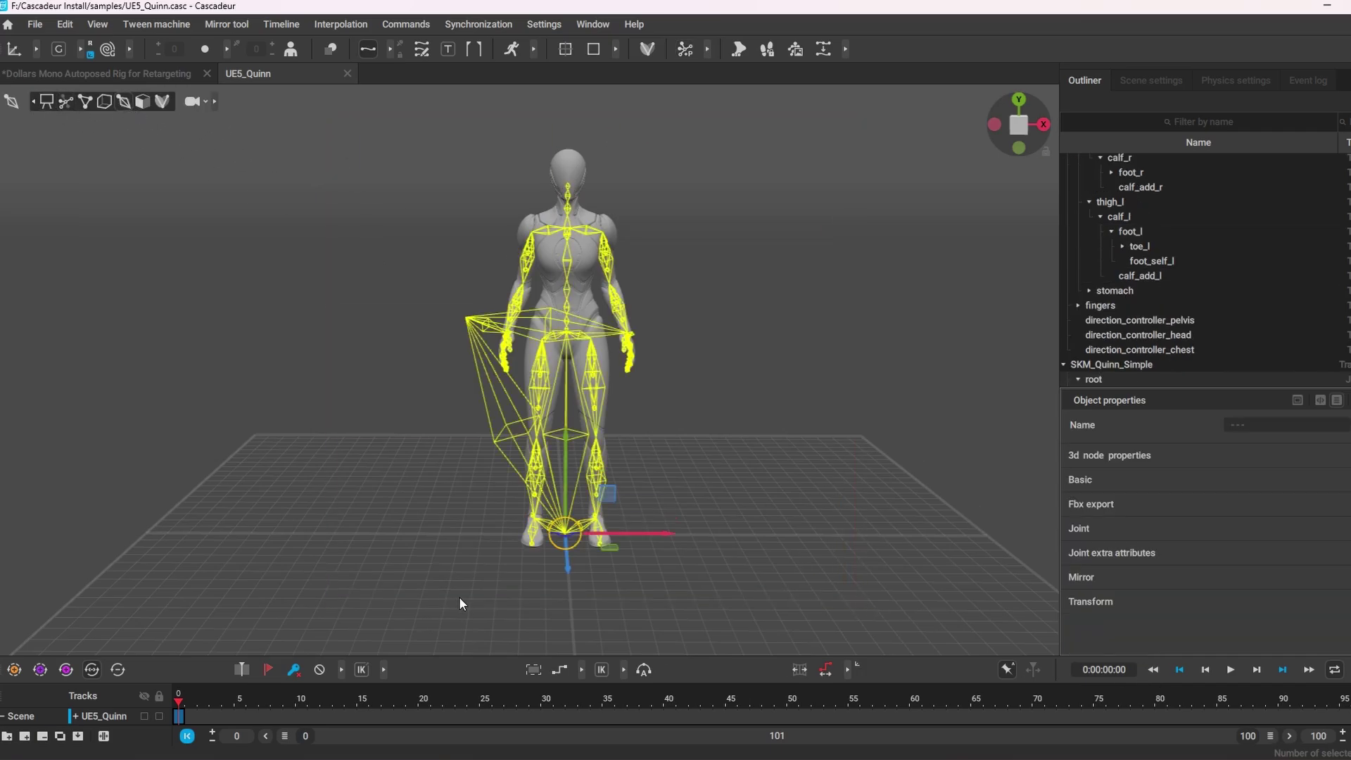
Step: Set the UE5_Quinn scene's end frame to 1600 and widen the timeline to show it
{"action": "left_click", "coordinate": [1318, 735]}
{"action": "type", "text": "1600"}
{"action": "key", "text": "Return"}
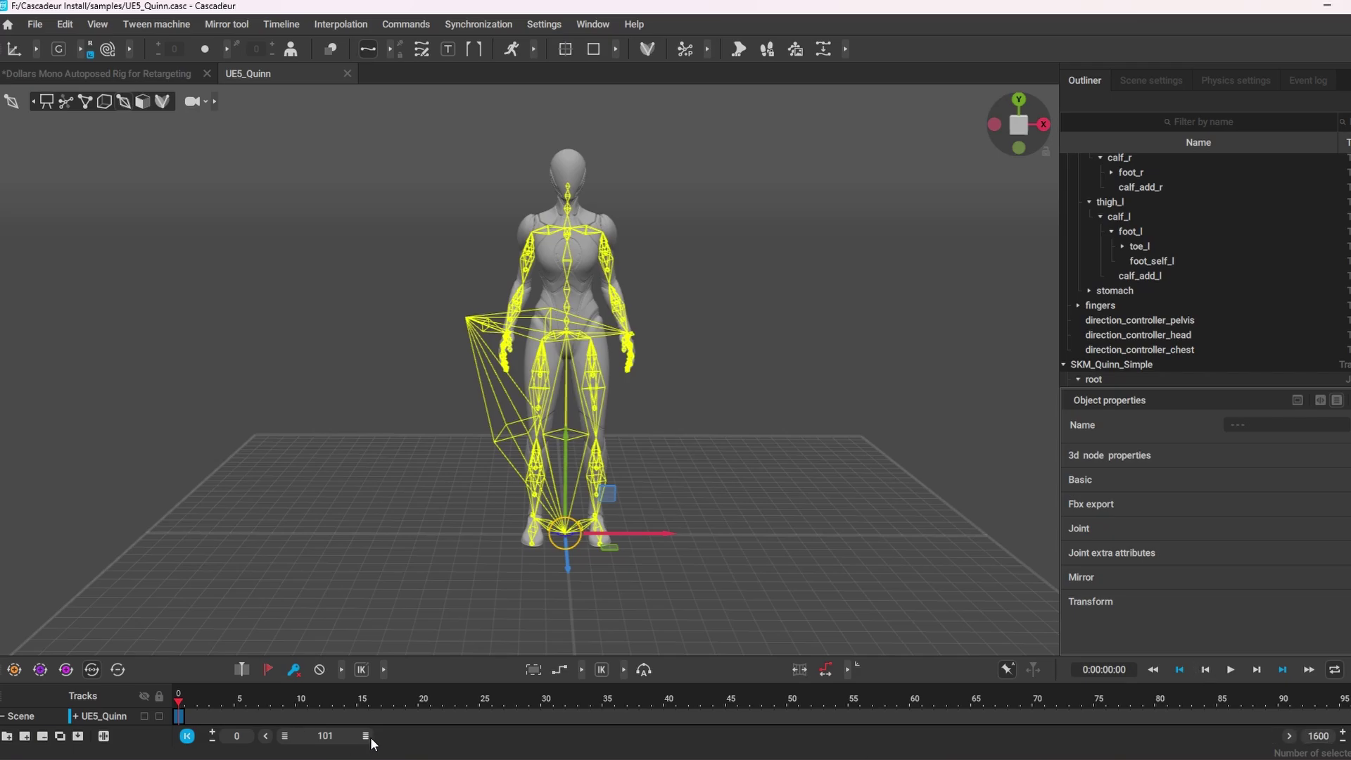
{"action": "left_click_drag", "start_coordinate": [365, 736], "coordinate": [1270, 736]}
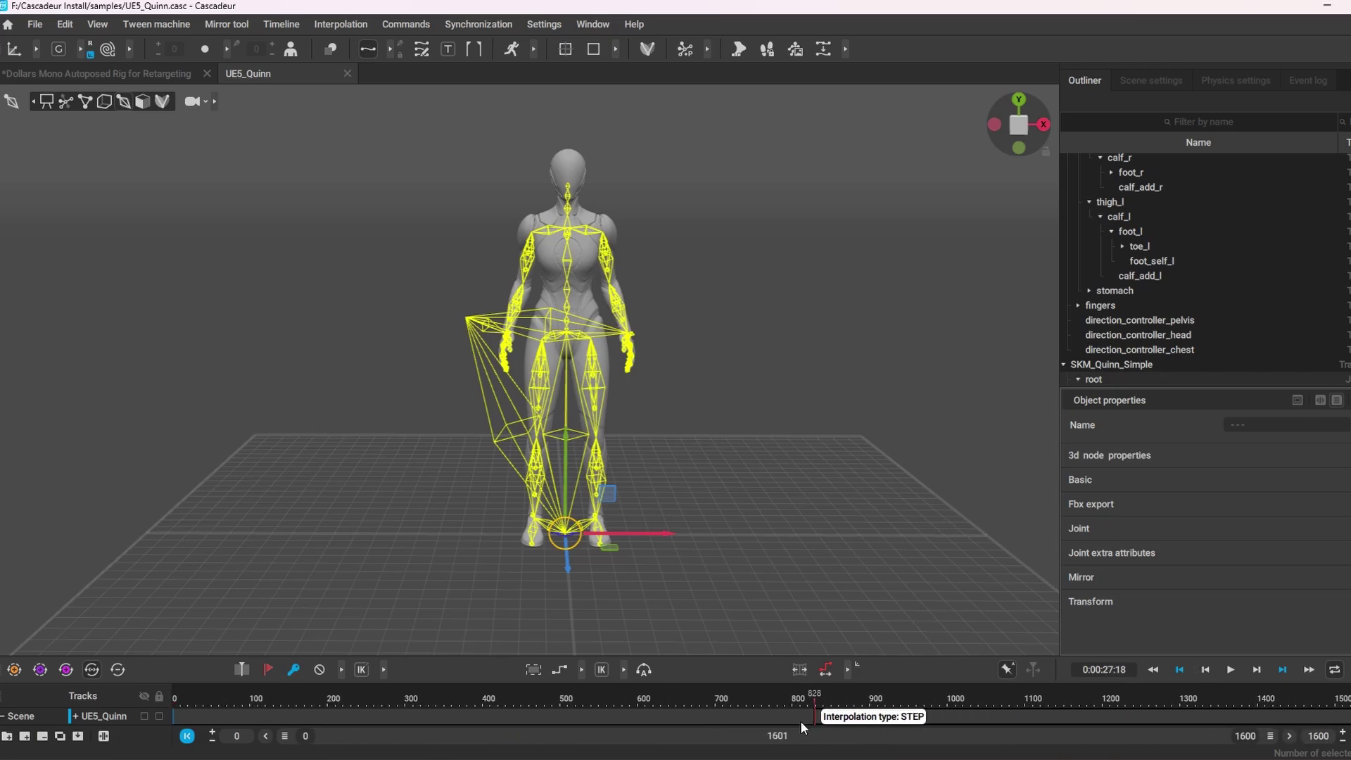
{"action": "left_click", "coordinate": [113, 73]}
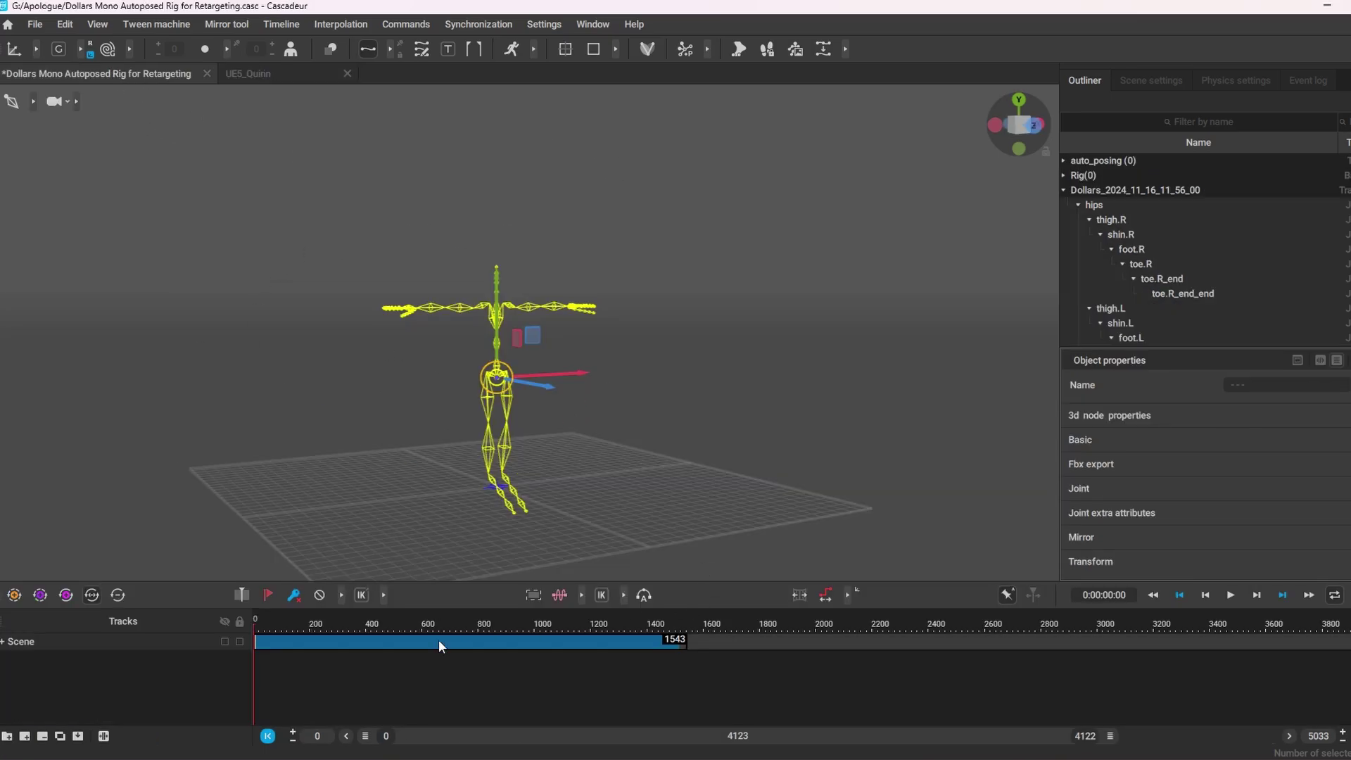
Step: Copy the Dollars rig's motion with Edit > Retargeting Copy and go to the UE5_Quinn scene
{"action": "left_click", "coordinate": [98, 23]}
{"action": "mouse_move", "coordinate": [79, 26]}
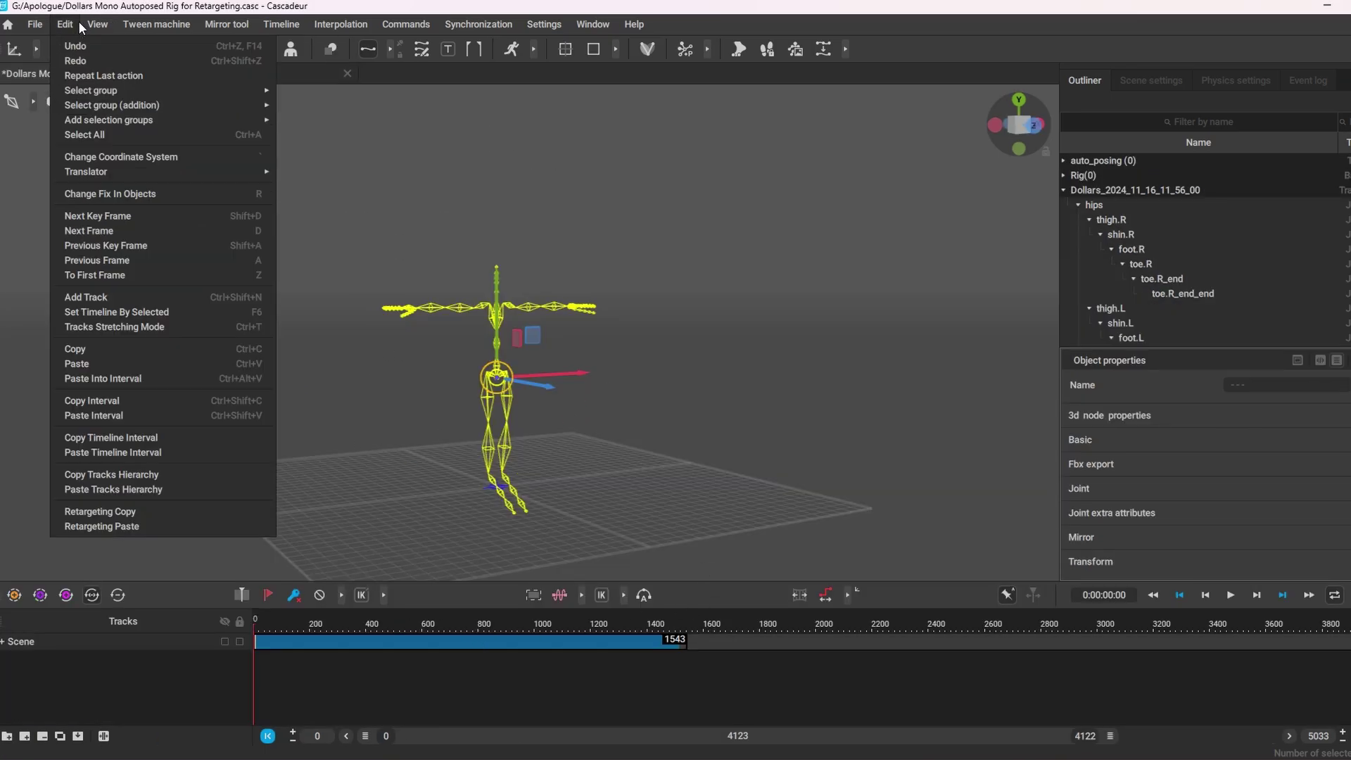
{"action": "left_click", "coordinate": [102, 511]}
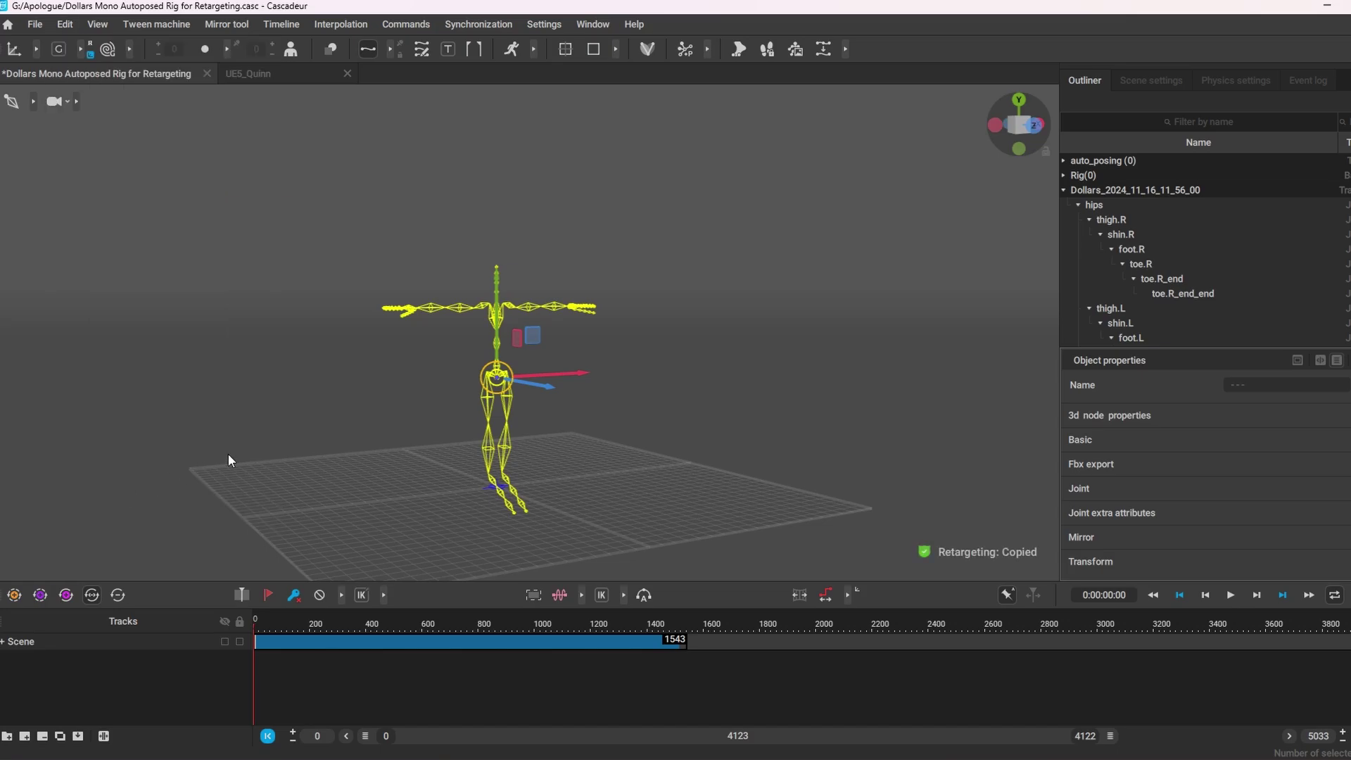
{"action": "left_click", "coordinate": [264, 70]}
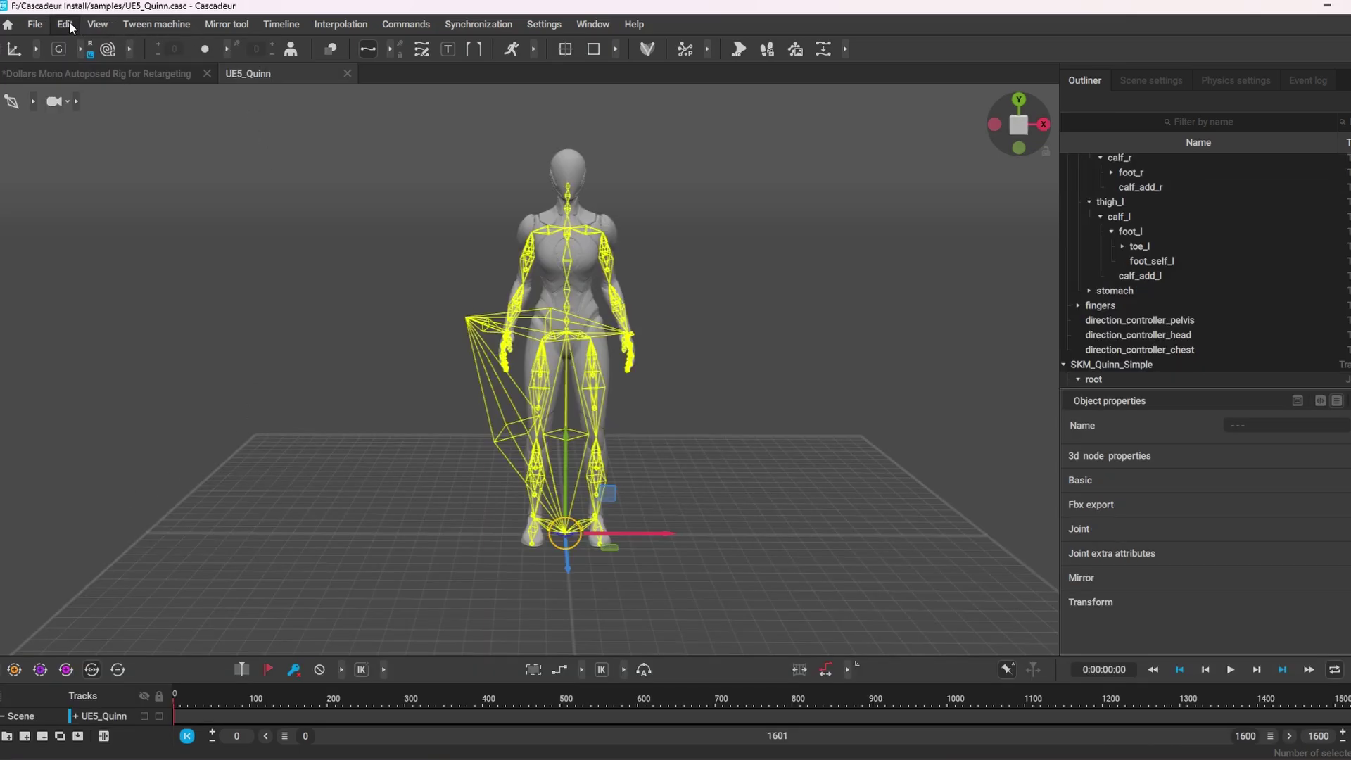
{"action": "left_click", "coordinate": [67, 24]}
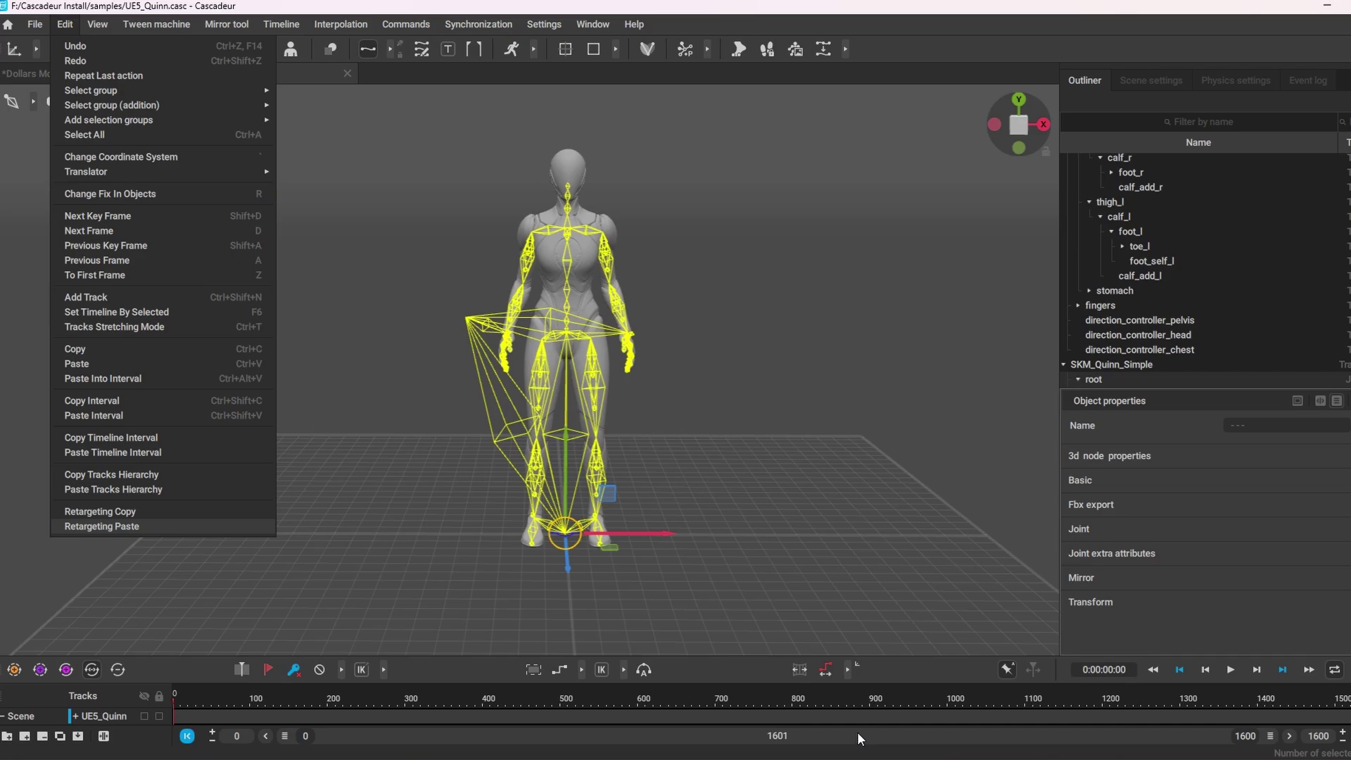
Step: Paste the retargeted motion onto Quinn, hide the rig overlay, and scrub to frame 549
{"action": "key", "text": "Return"}
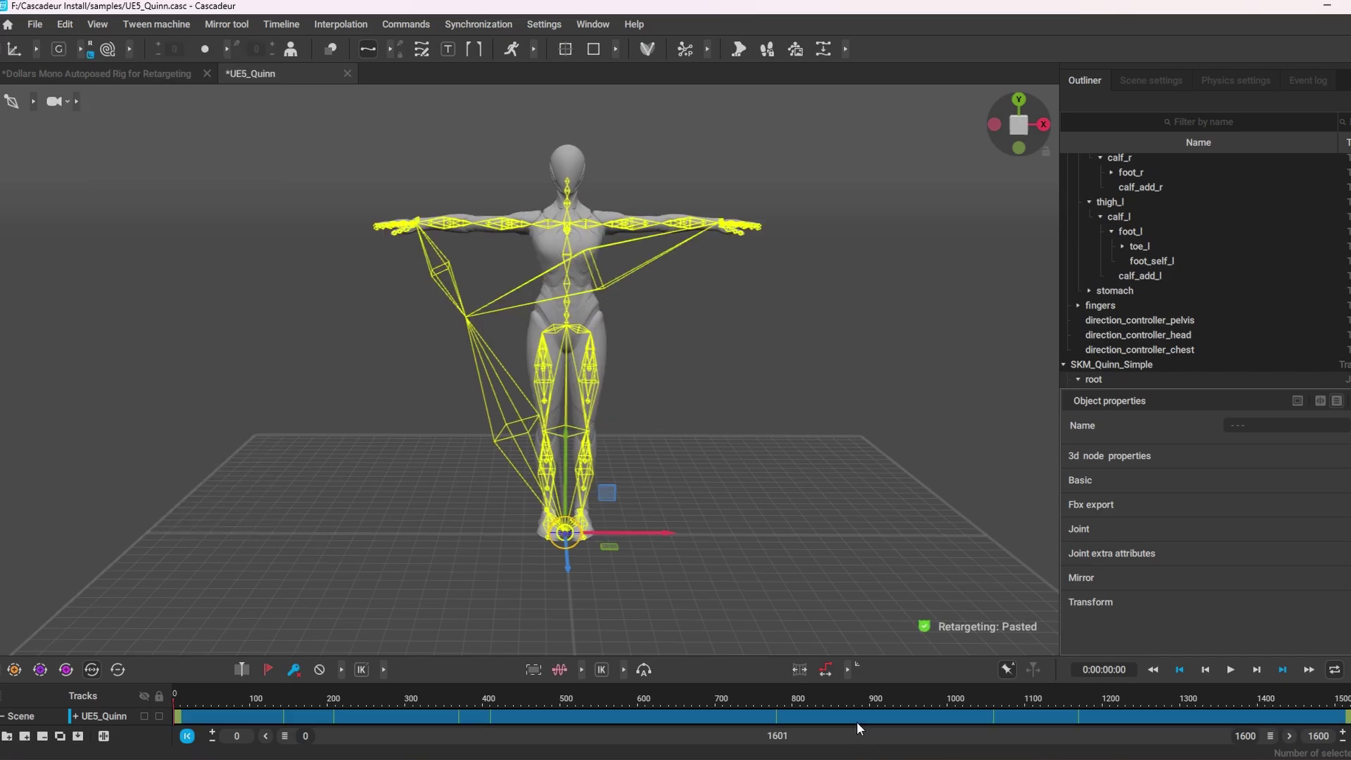
{"action": "left_click", "coordinate": [833, 572]}
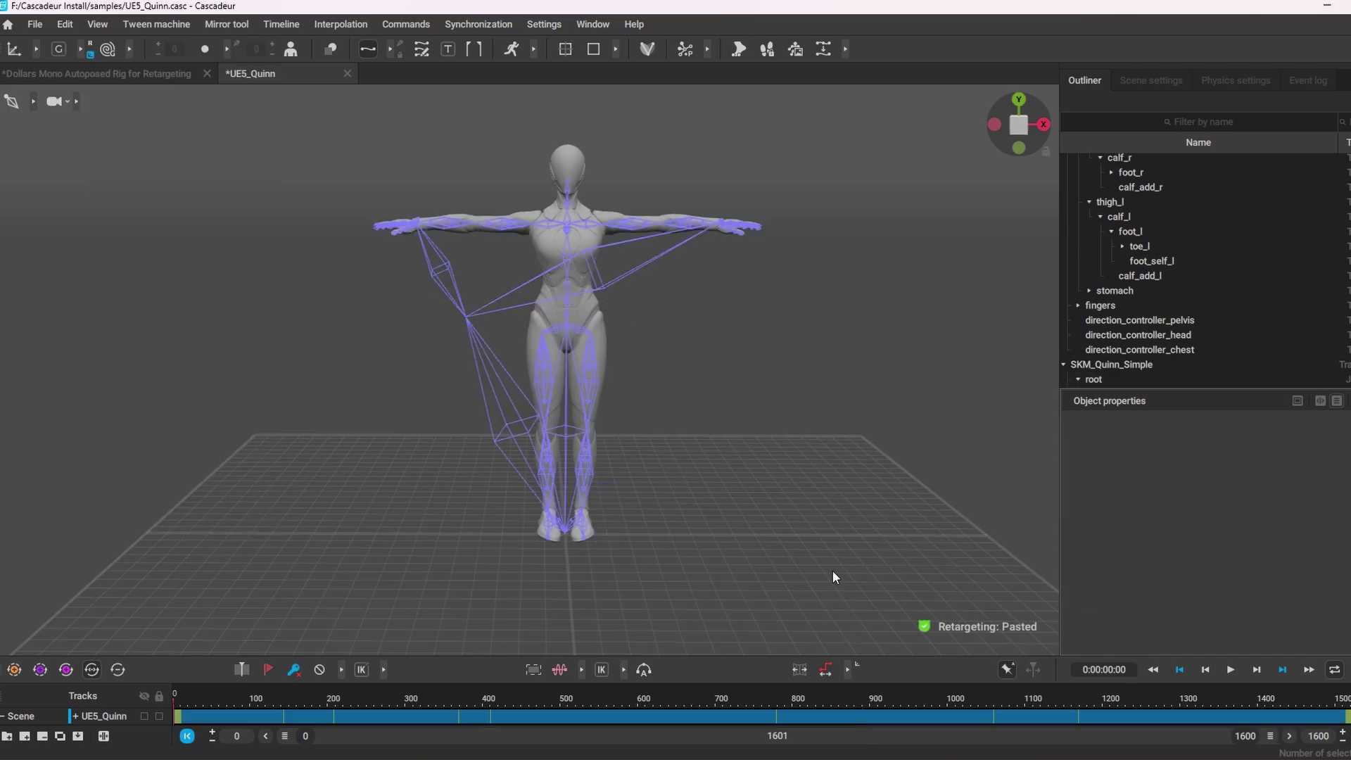
{"action": "left_click", "coordinate": [32, 101]}
{"action": "left_click", "coordinate": [47, 103]}
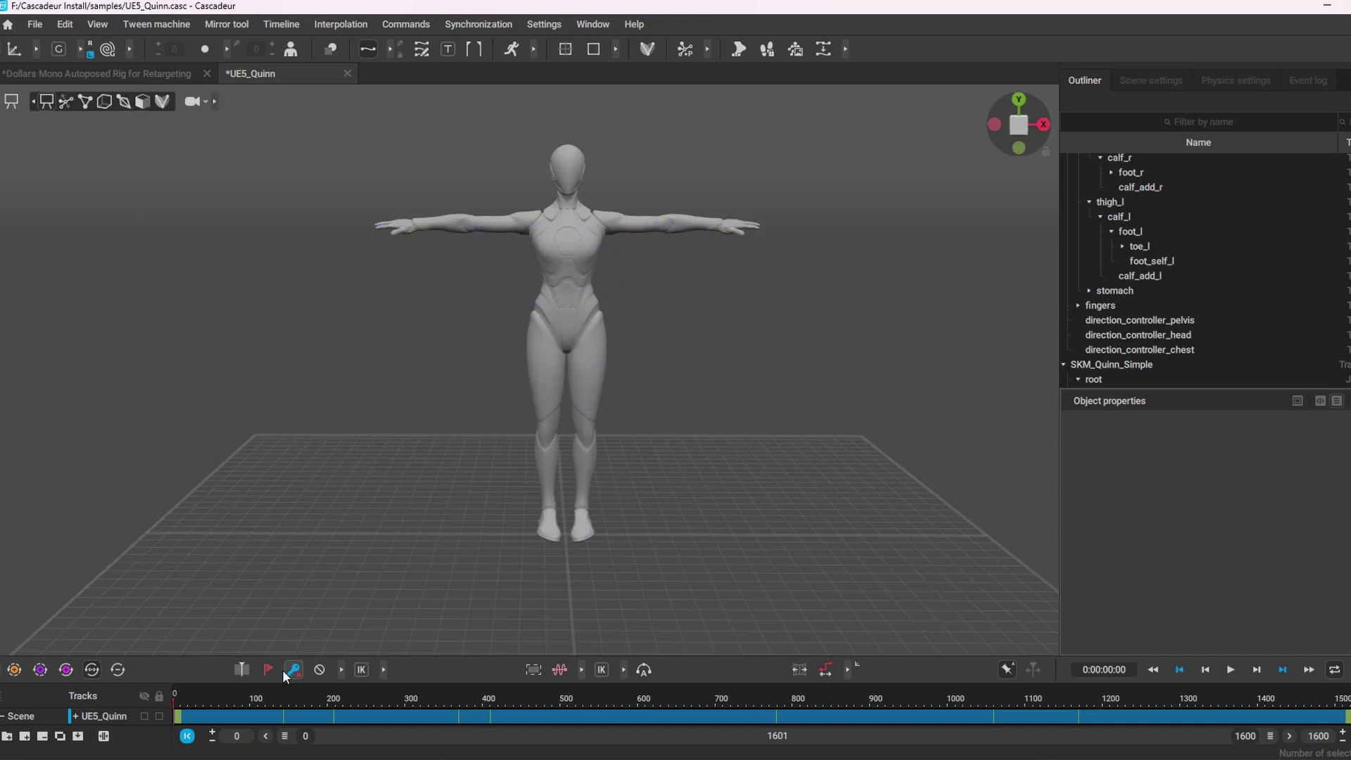
{"action": "left_click_drag", "start_coordinate": [281, 715], "coordinate": [598, 715]}
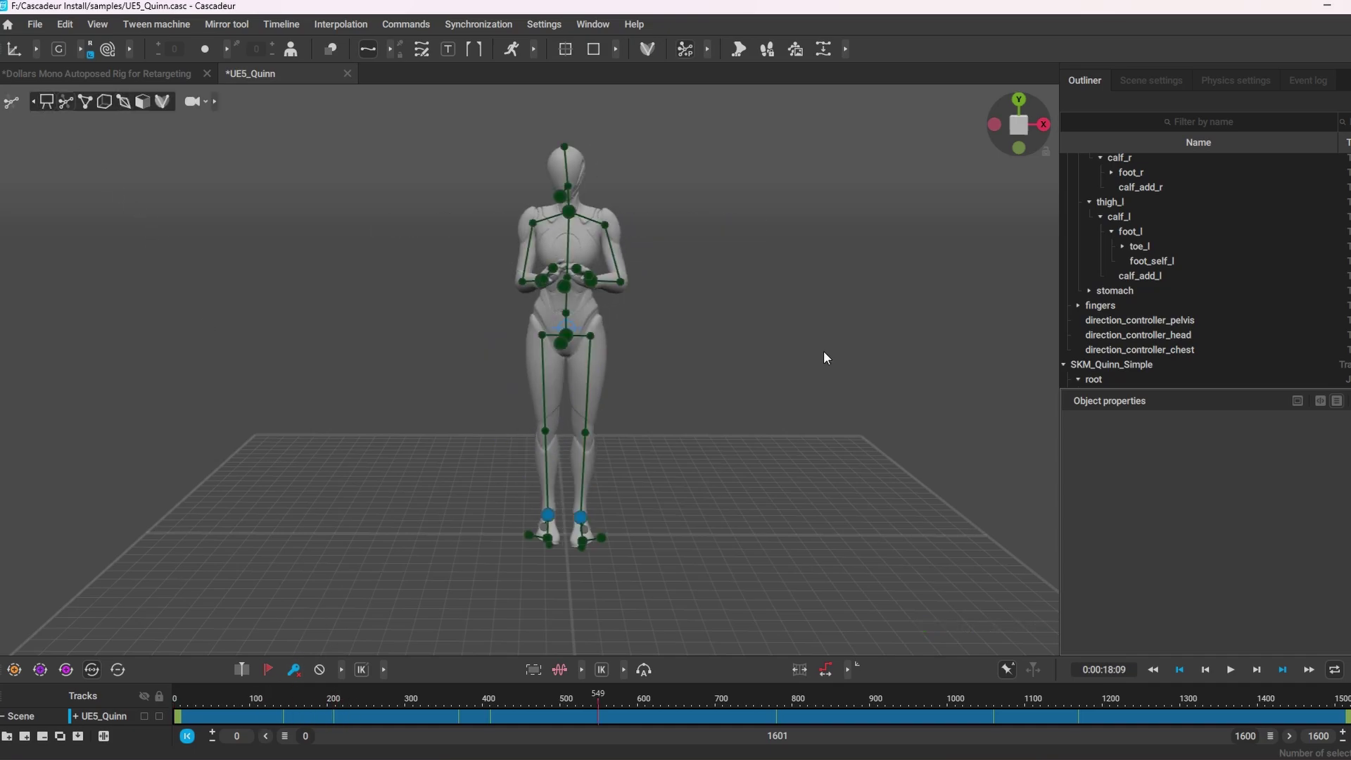